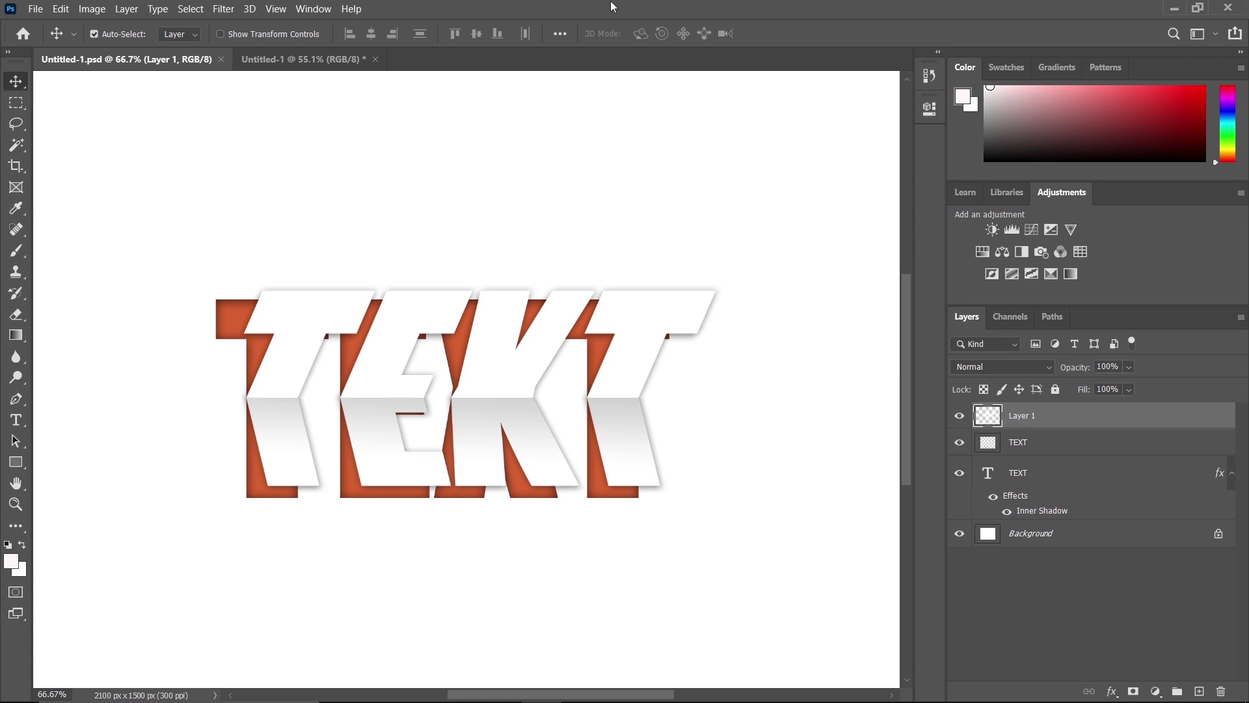
- Switch to the blank Untitled-1 document, which holds only a white Background layer
left_click(300, 59)
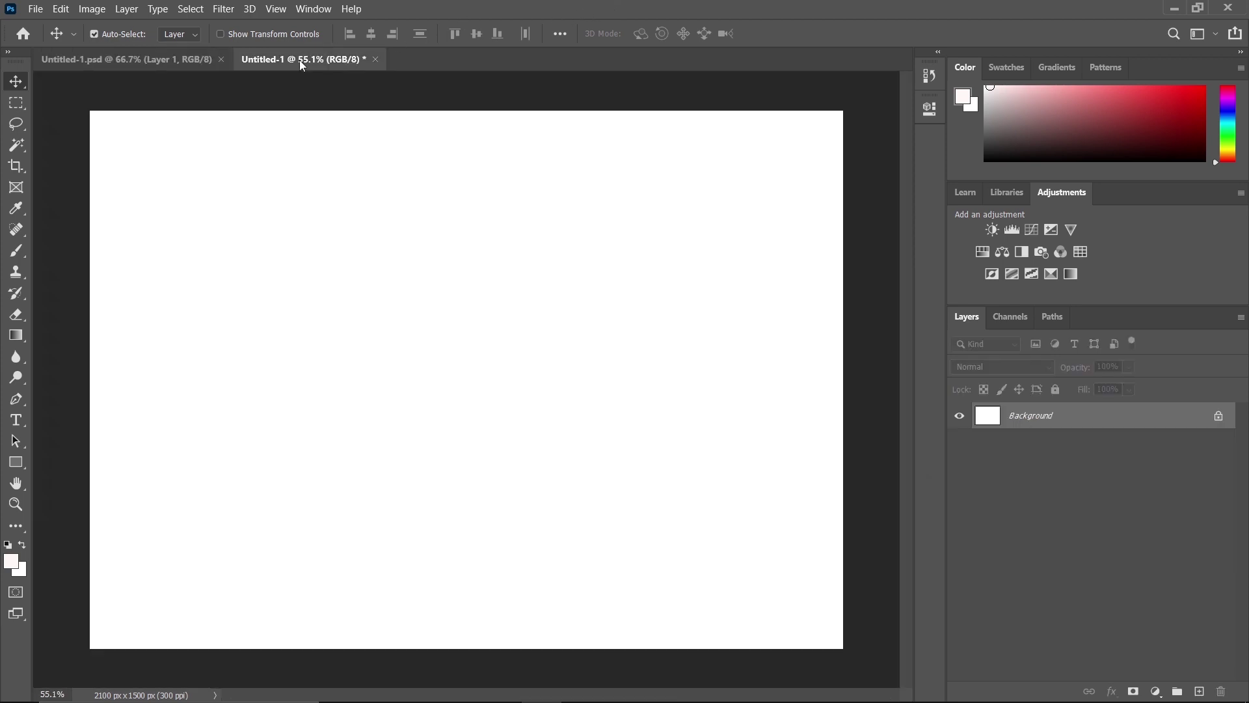
- Add a type layer reading TEXT, replacing the placeholder text
left_click(15, 423)
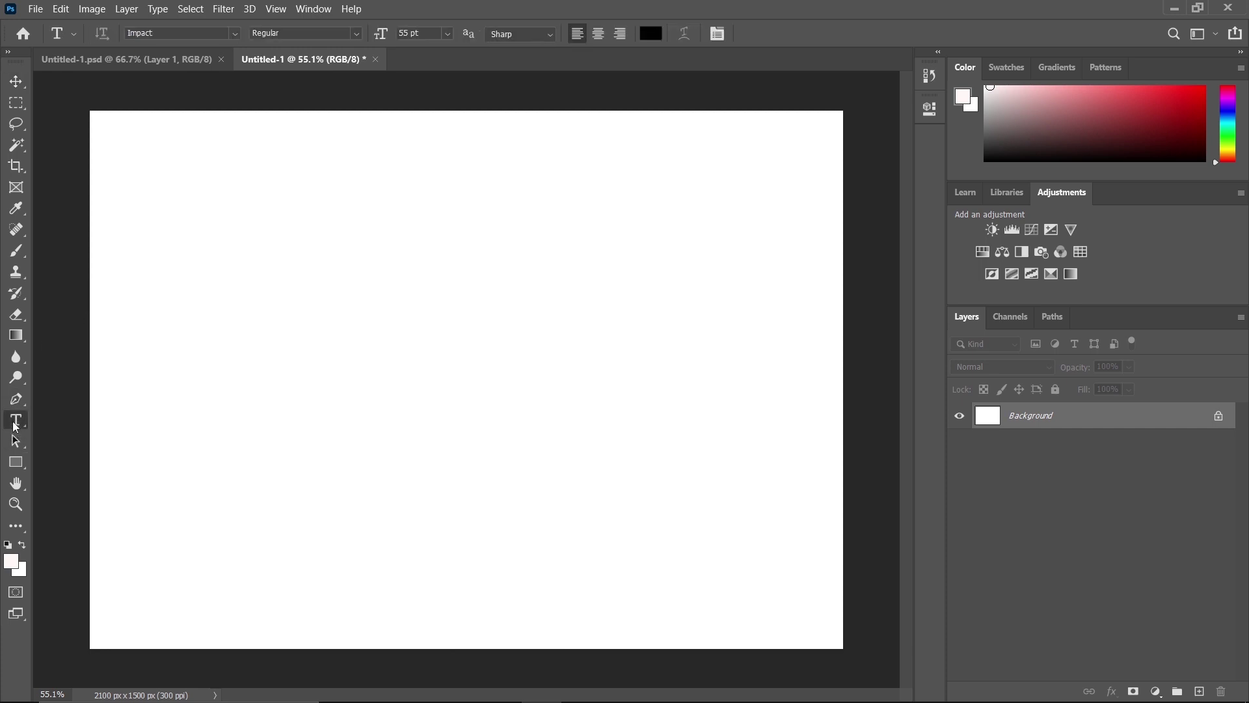
left_click(240, 352)
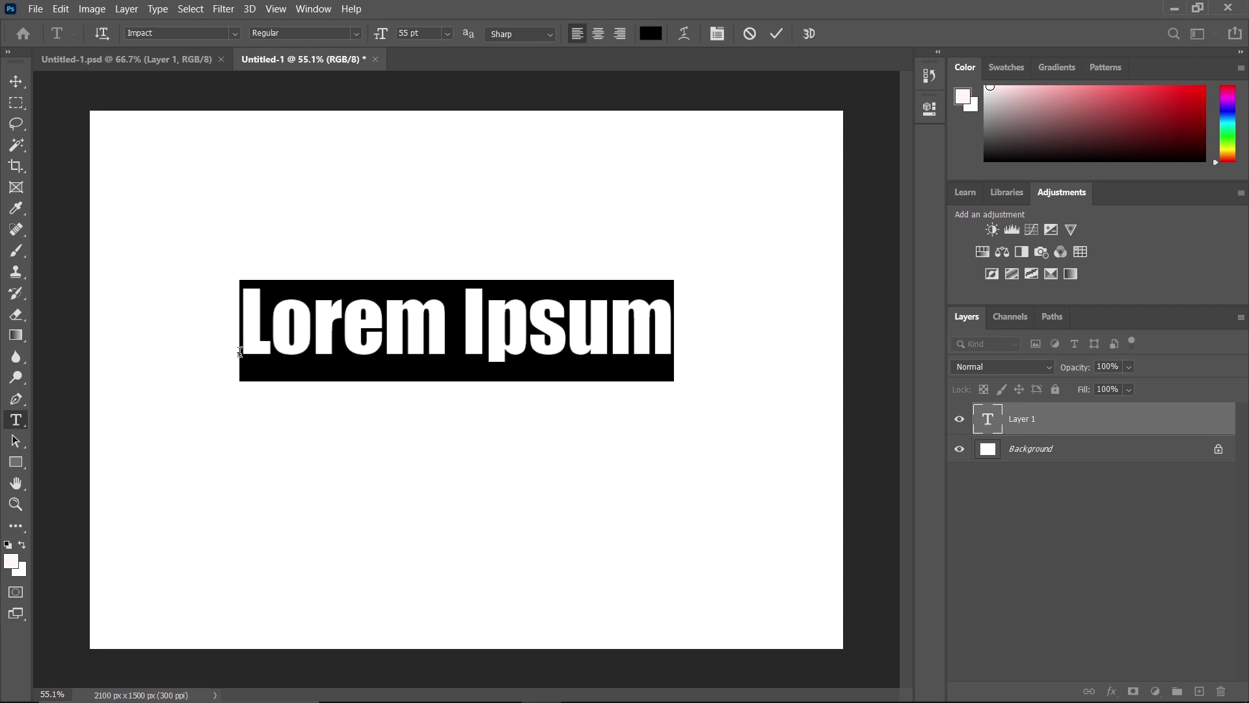
key("BackSpace")
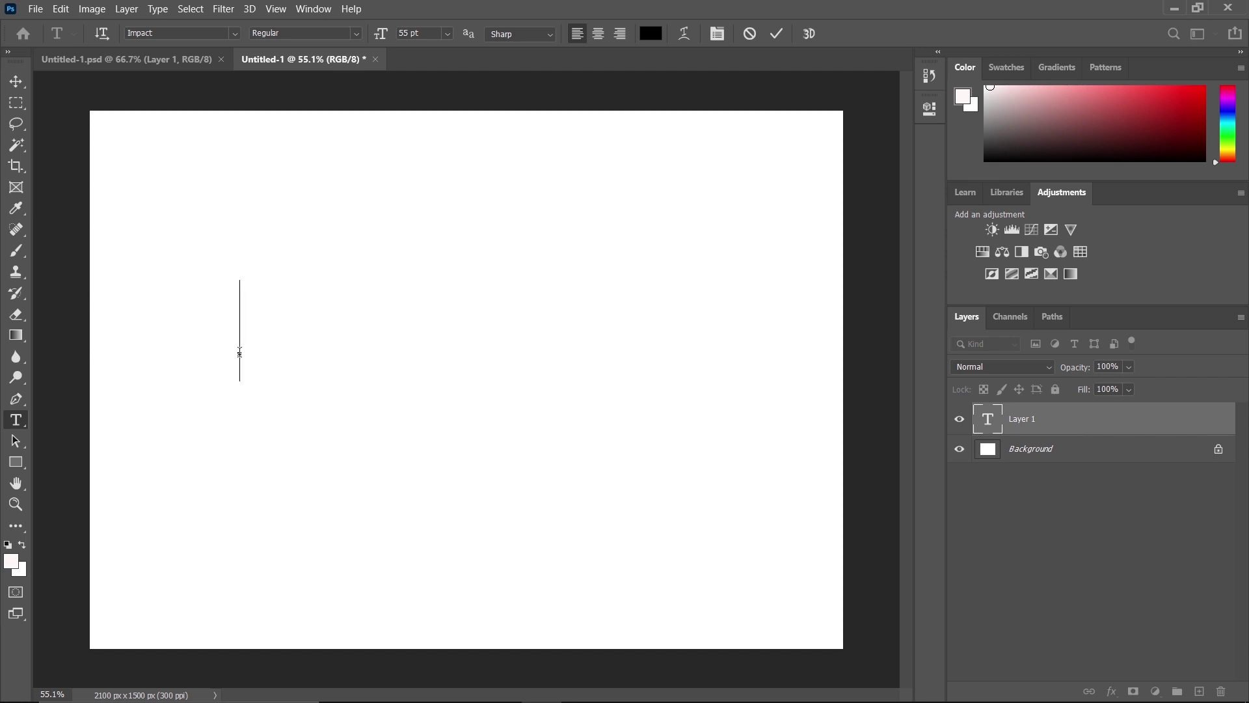
type("T")
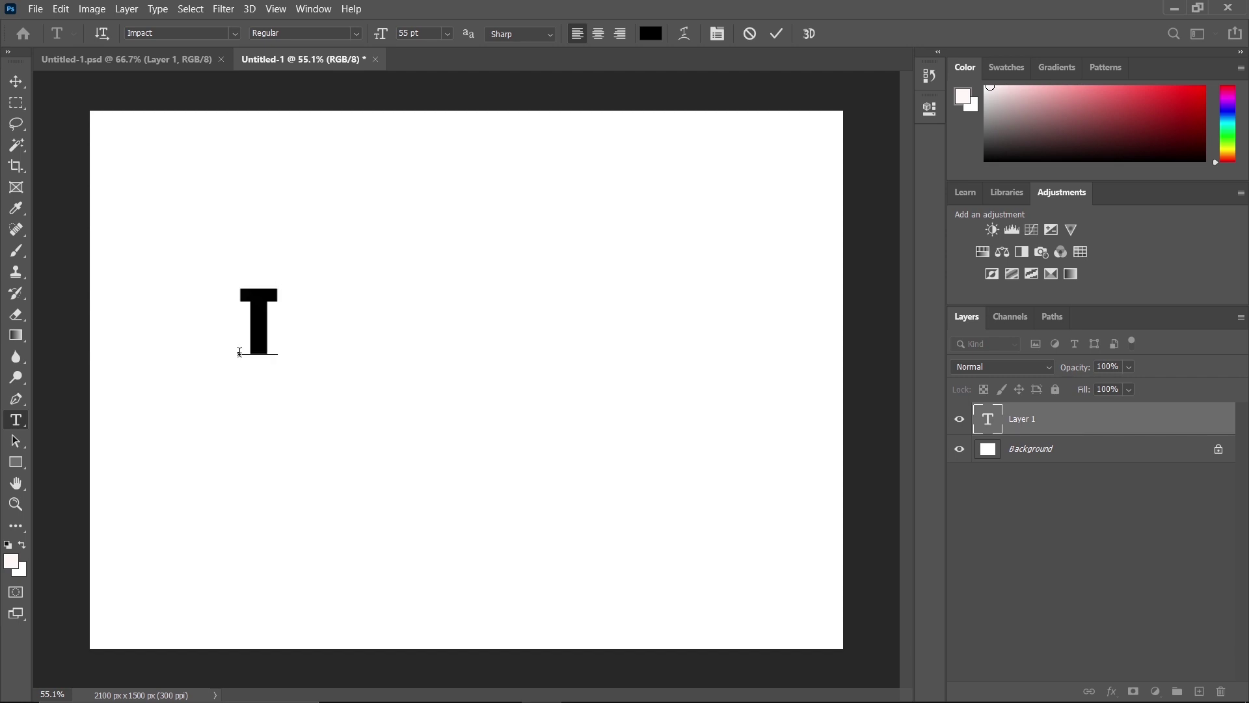
type("EX")
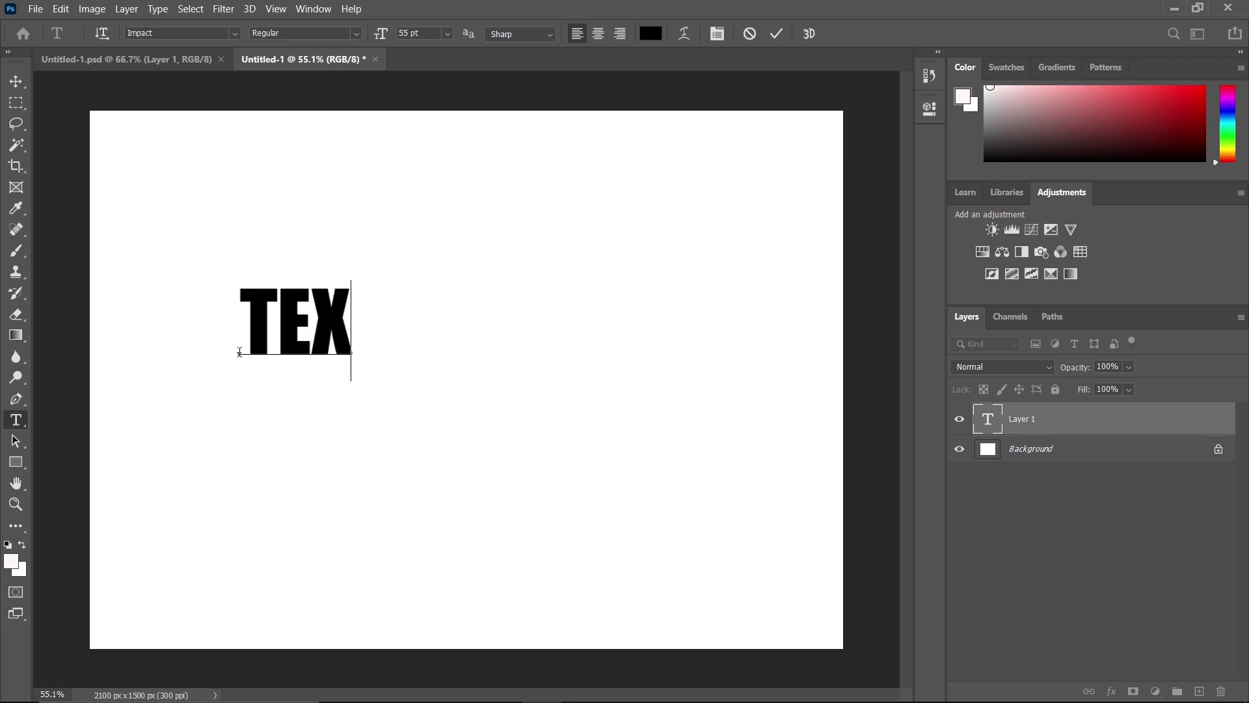
type("T")
left_click(1026, 427)
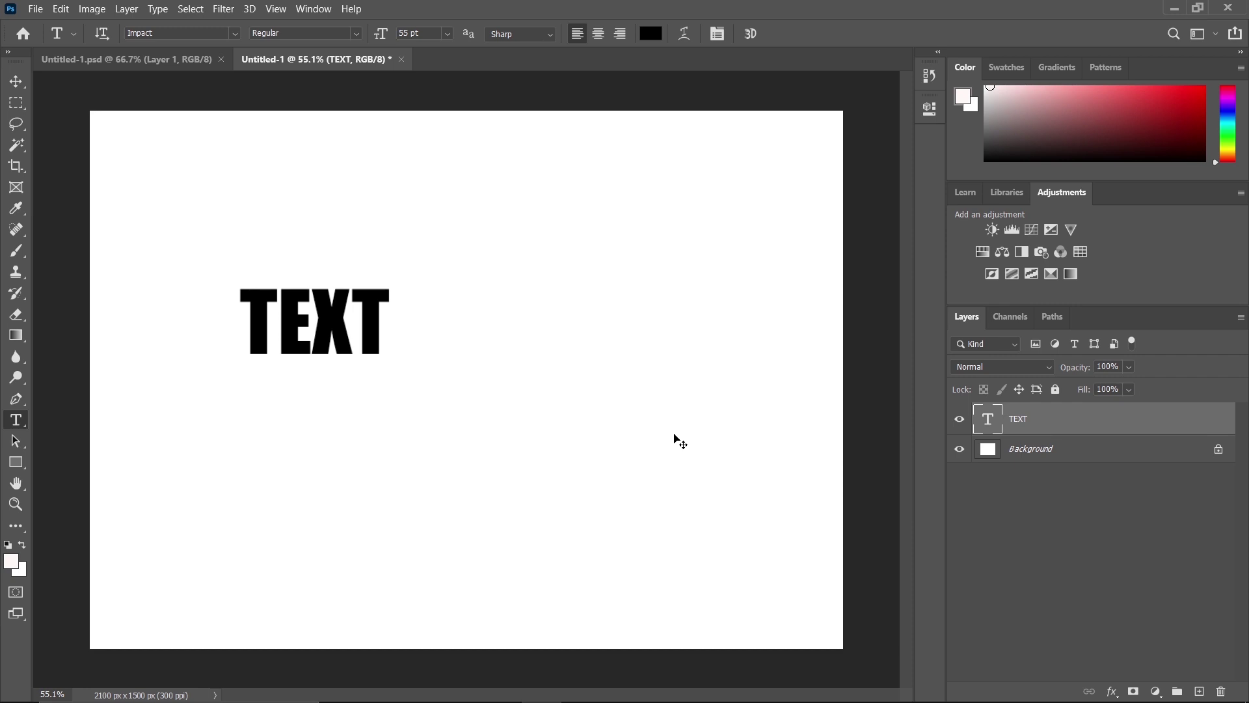
- Scale the TEXT layer up to about 276% across the middle of the canvas
key("ctrl+t")
mouse_move(392, 324)
left_mouse_down()
mouse_move(620, 342)
mouse_move(584, 391)
mouse_move(659, 394)
mouse_move(614, 391)
left_mouse_up()
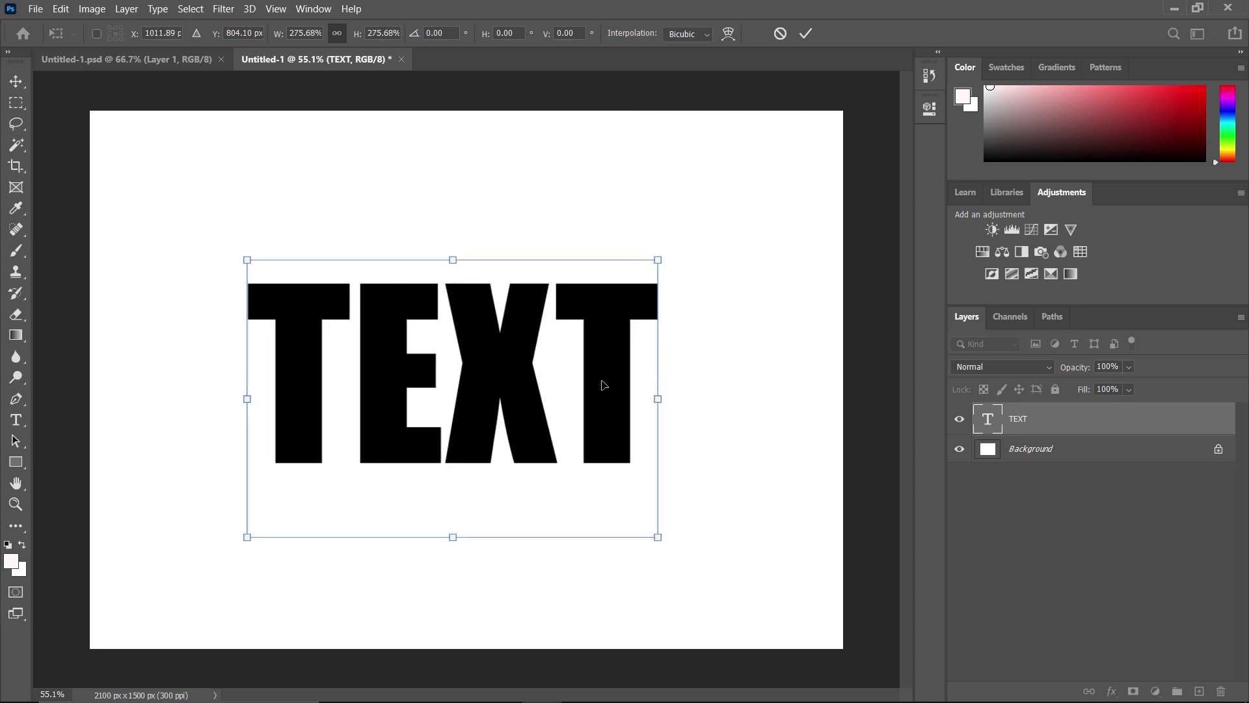
key("Return")
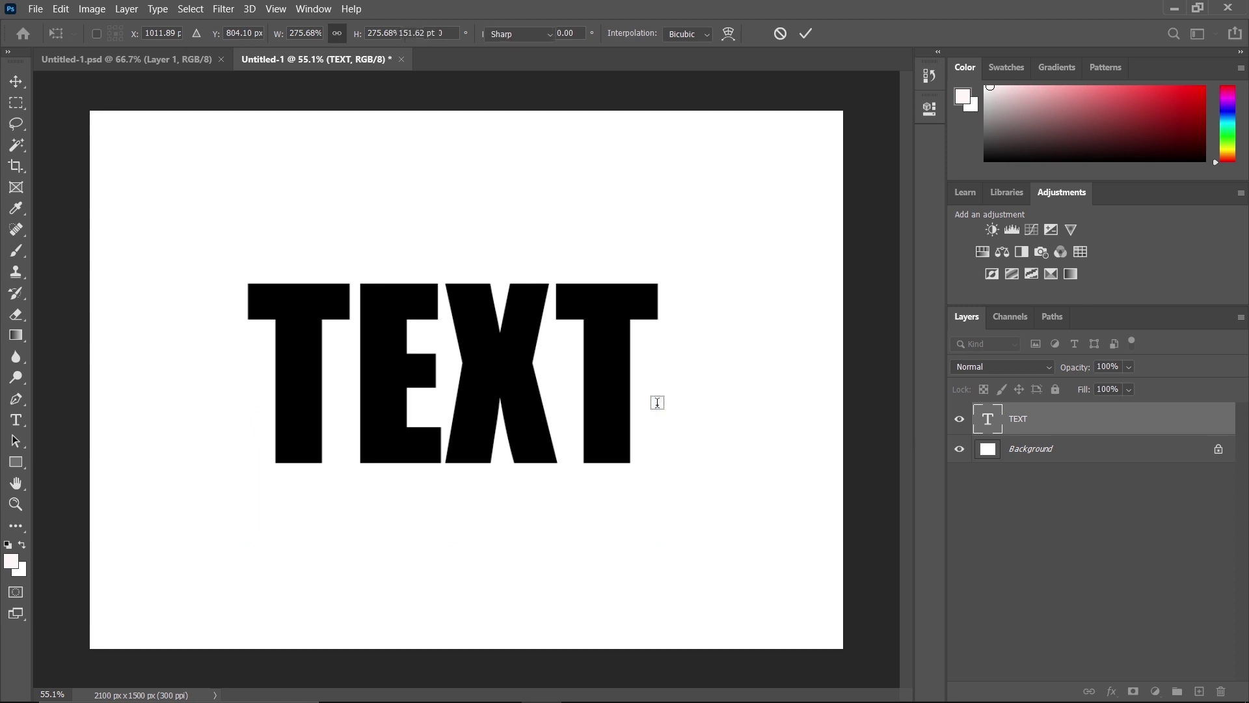
- Change the TEXT layer's character colour from black to orange ffb745
key("t")
key("v")
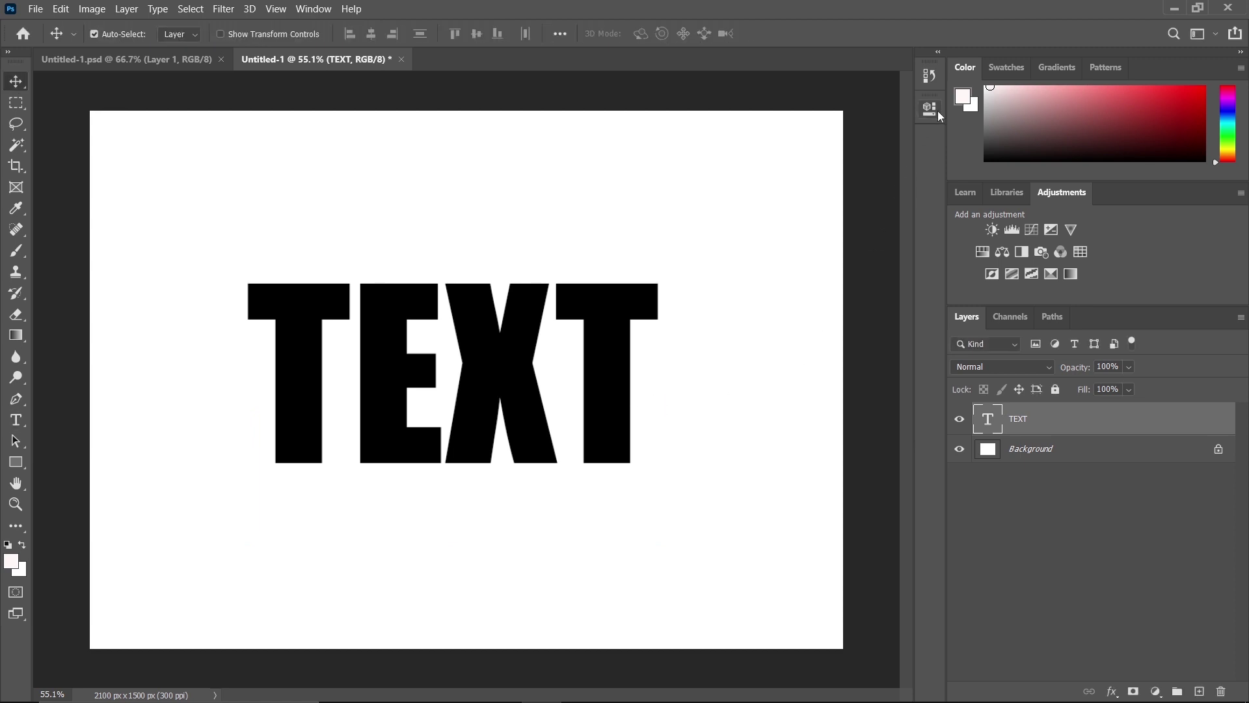
left_click(931, 108)
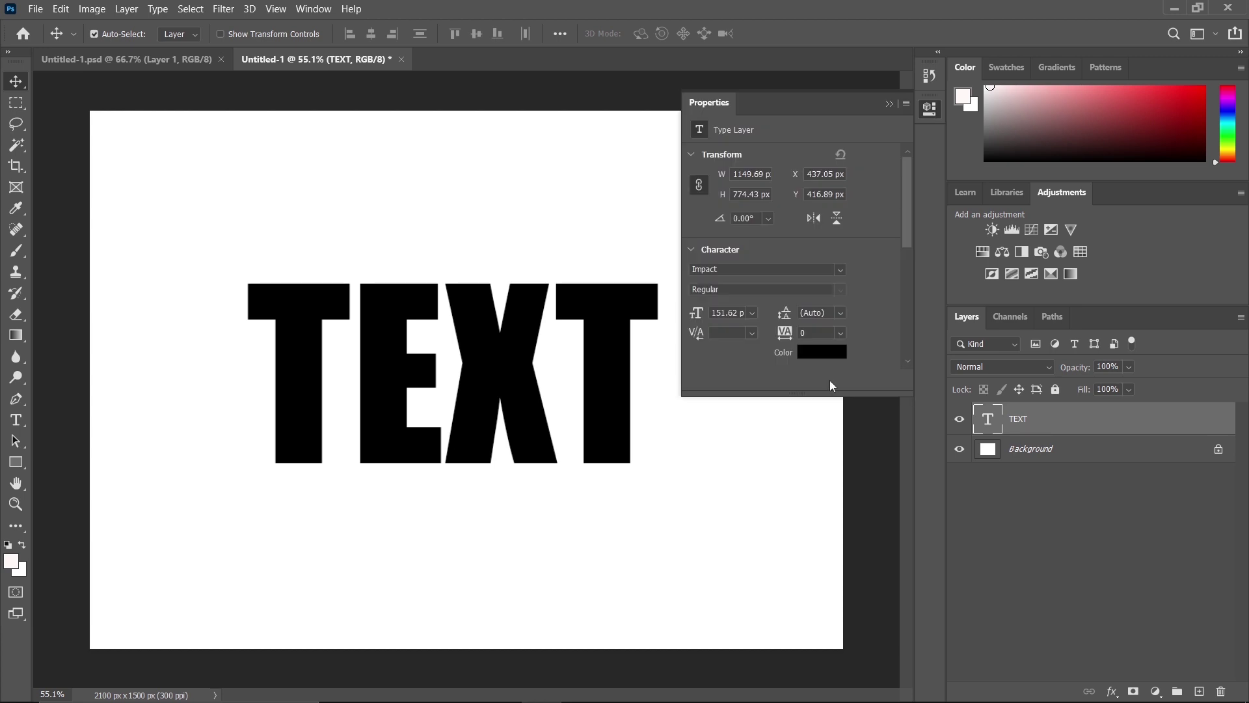
left_click(809, 354)
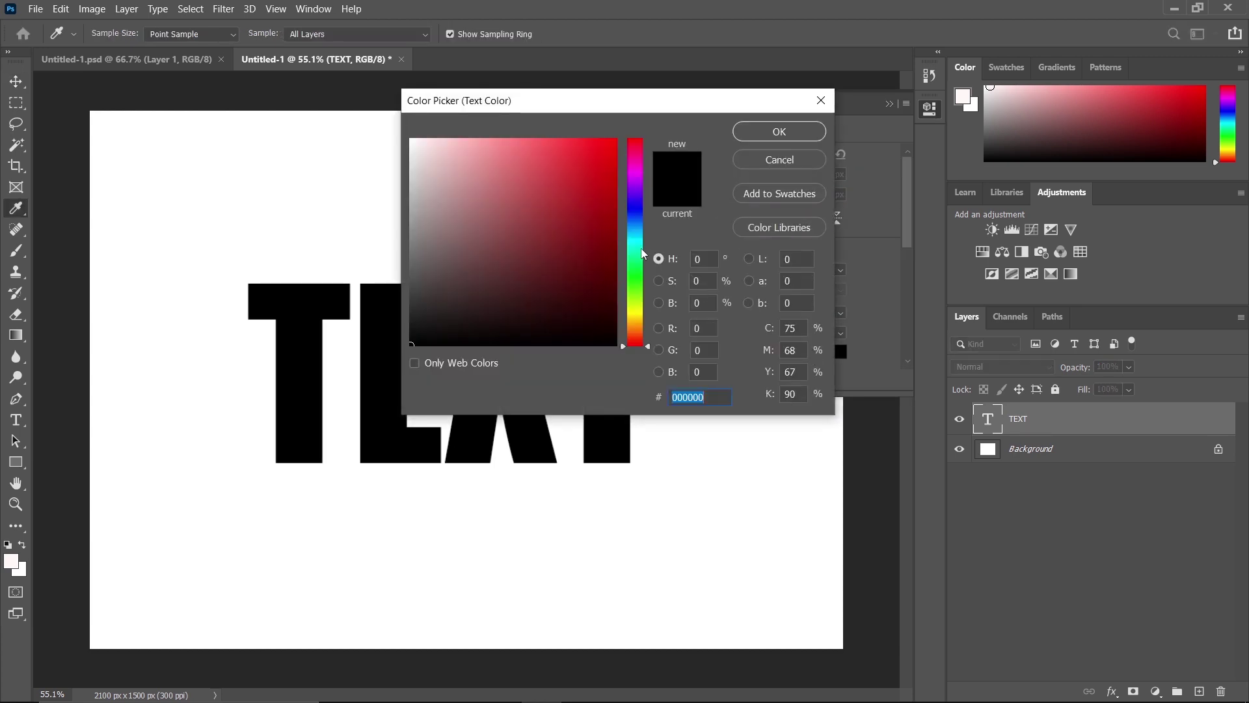
left_click(635, 322)
left_click(561, 140)
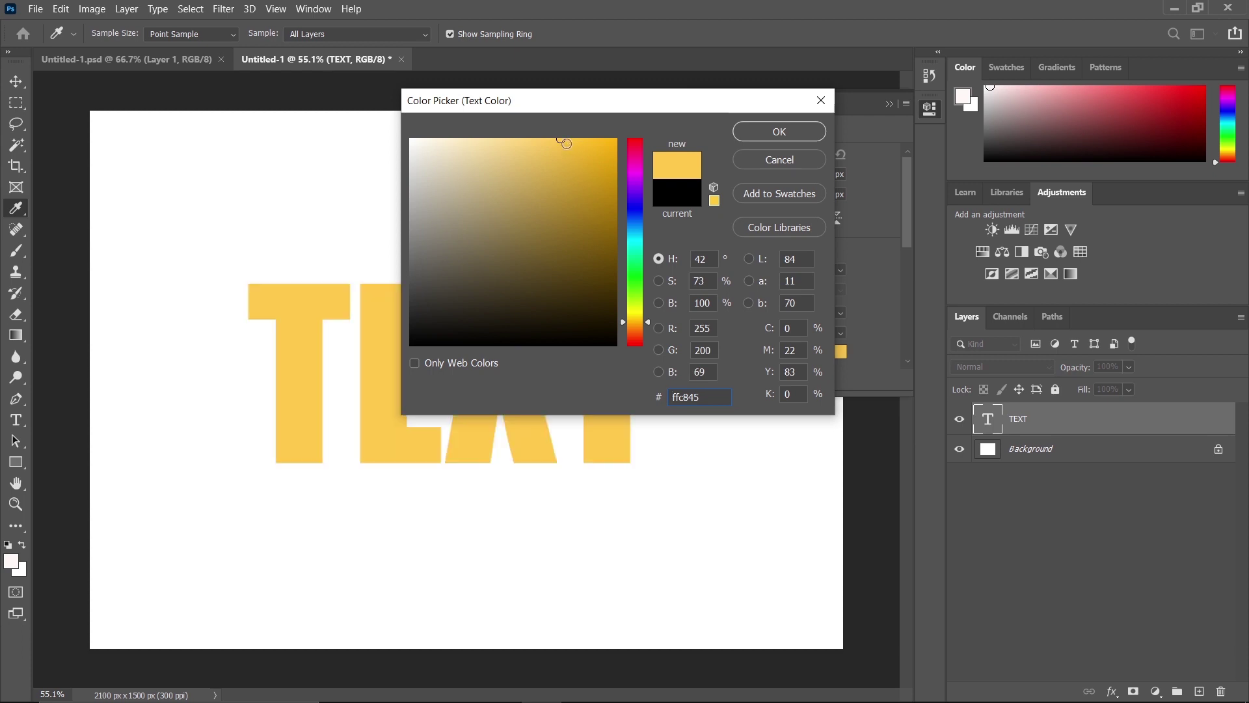
left_click(630, 325)
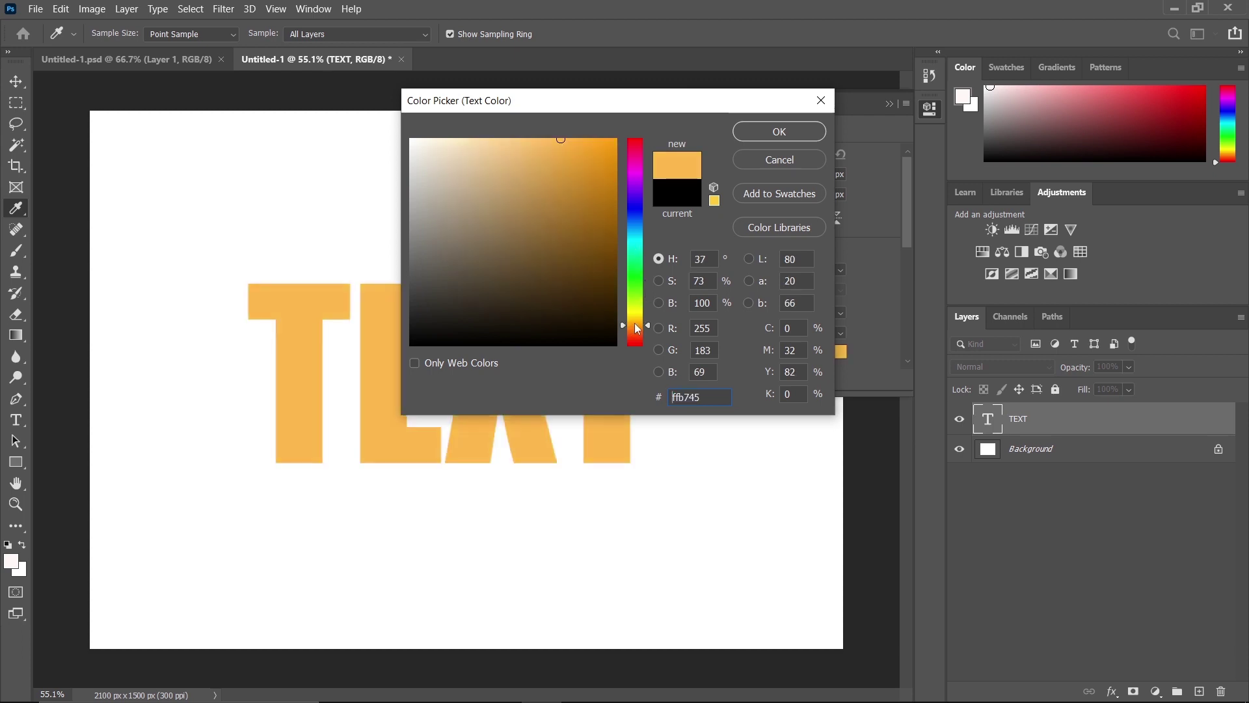
left_click(778, 132)
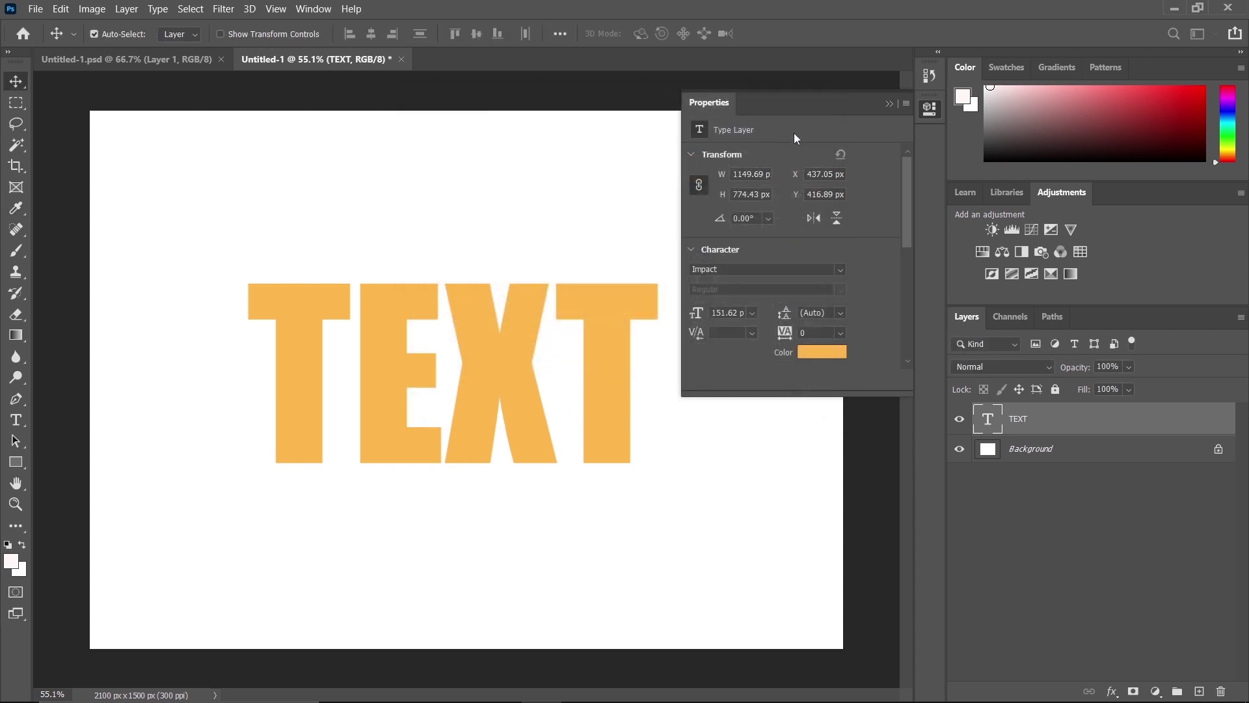
left_click(891, 103)
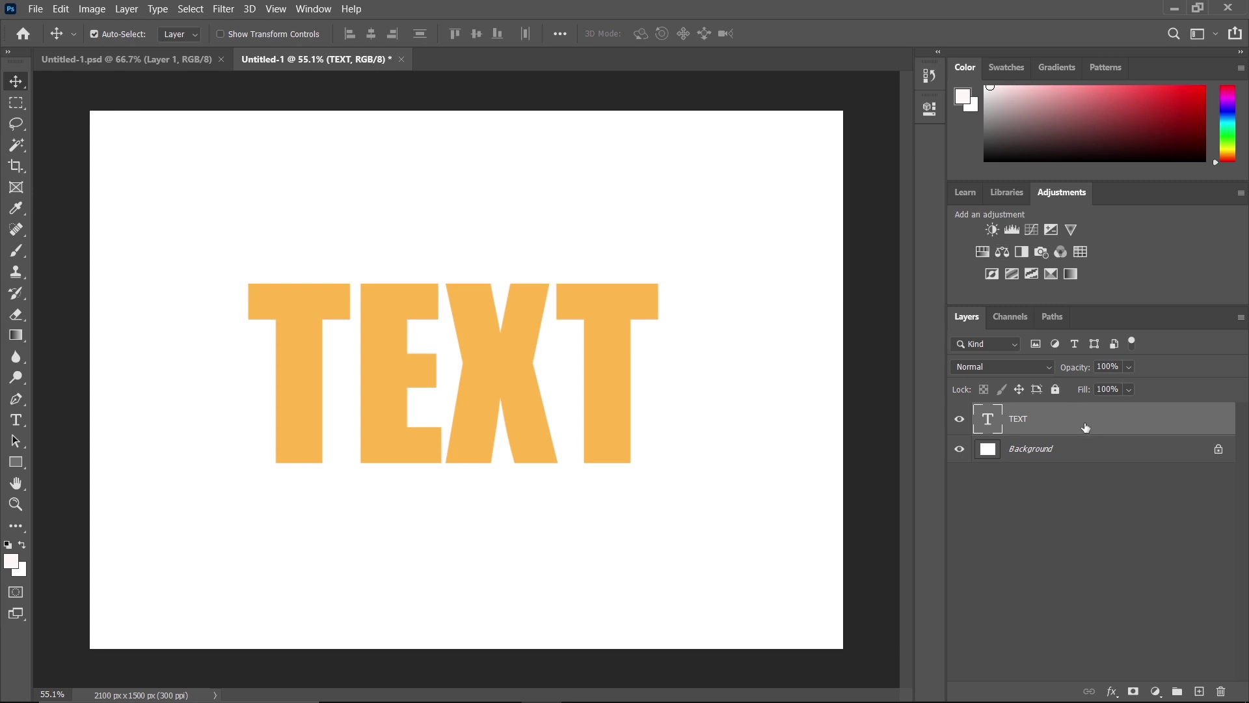
- Duplicate the TEXT layer and set the copy's character colour to white ffffff
key("ctrl")
key("ctrl+j")
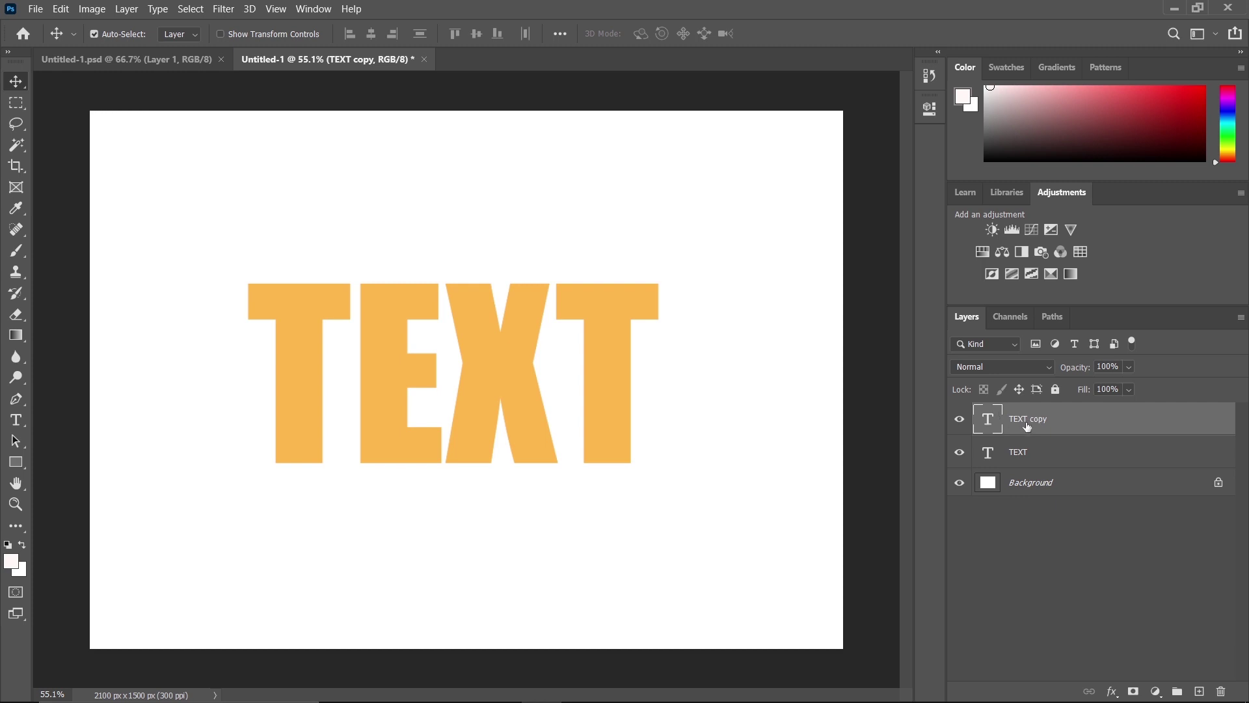
left_click(930, 110)
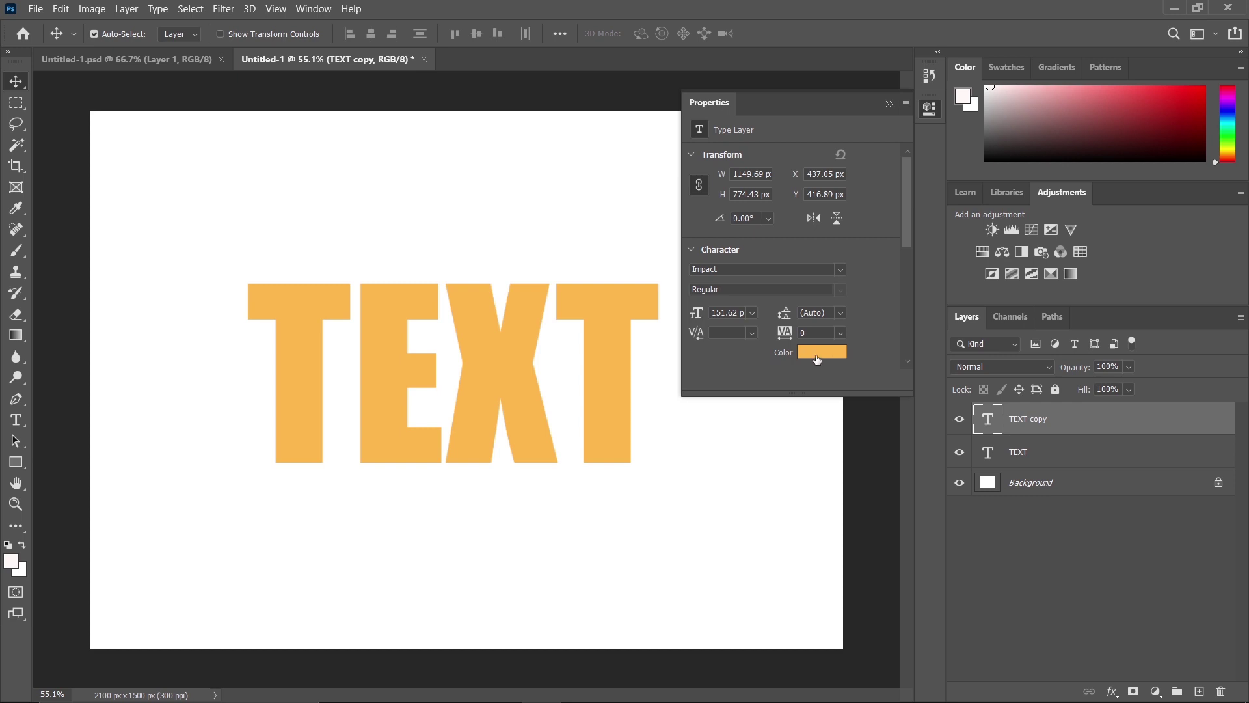
left_click(815, 355)
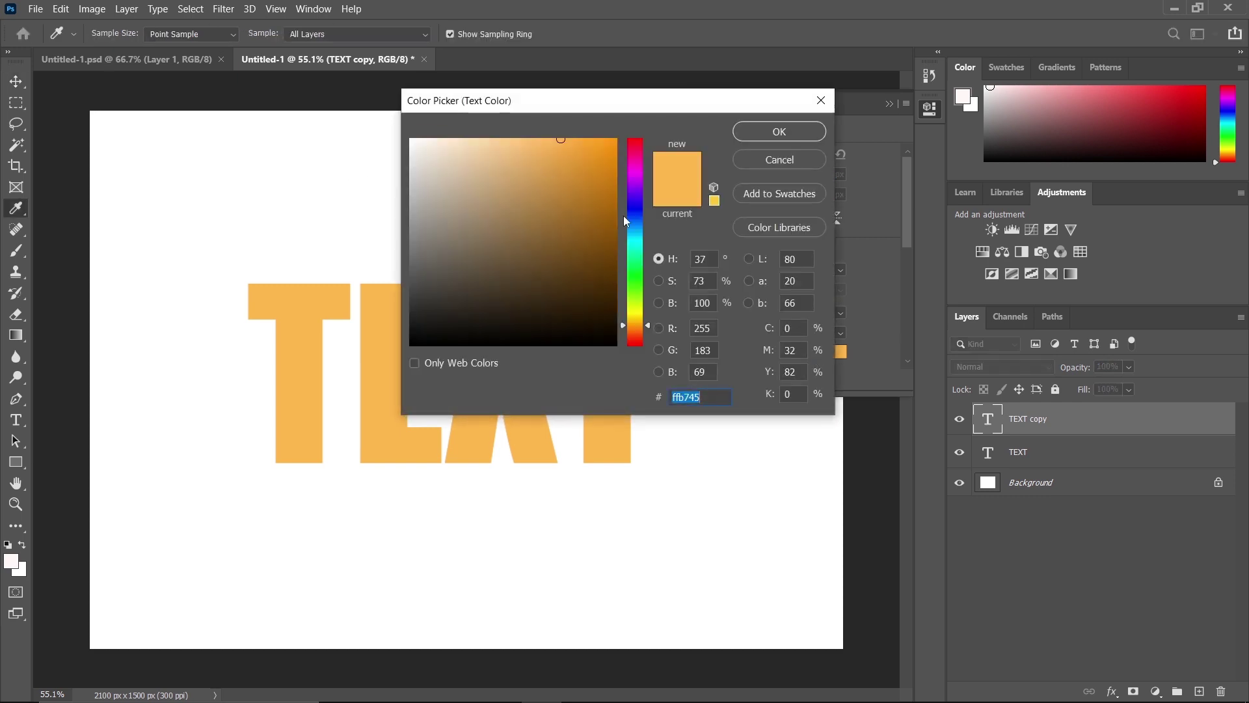
left_click(236, 203)
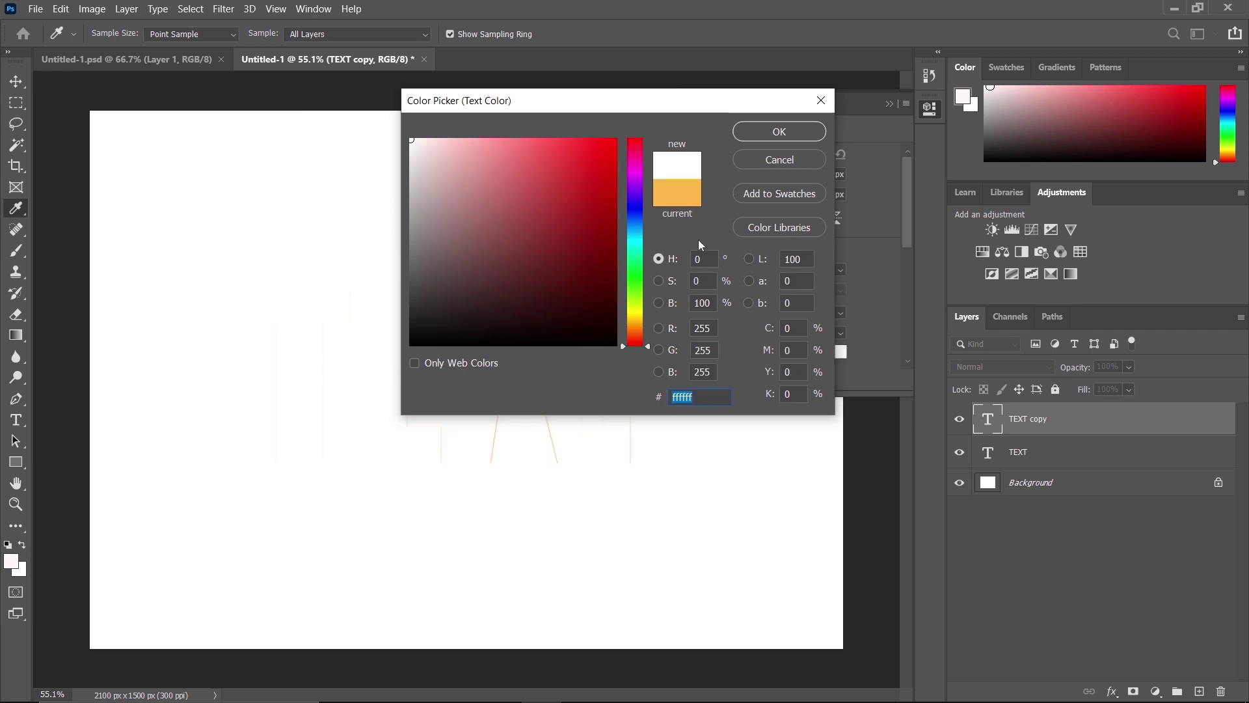
left_click(788, 129)
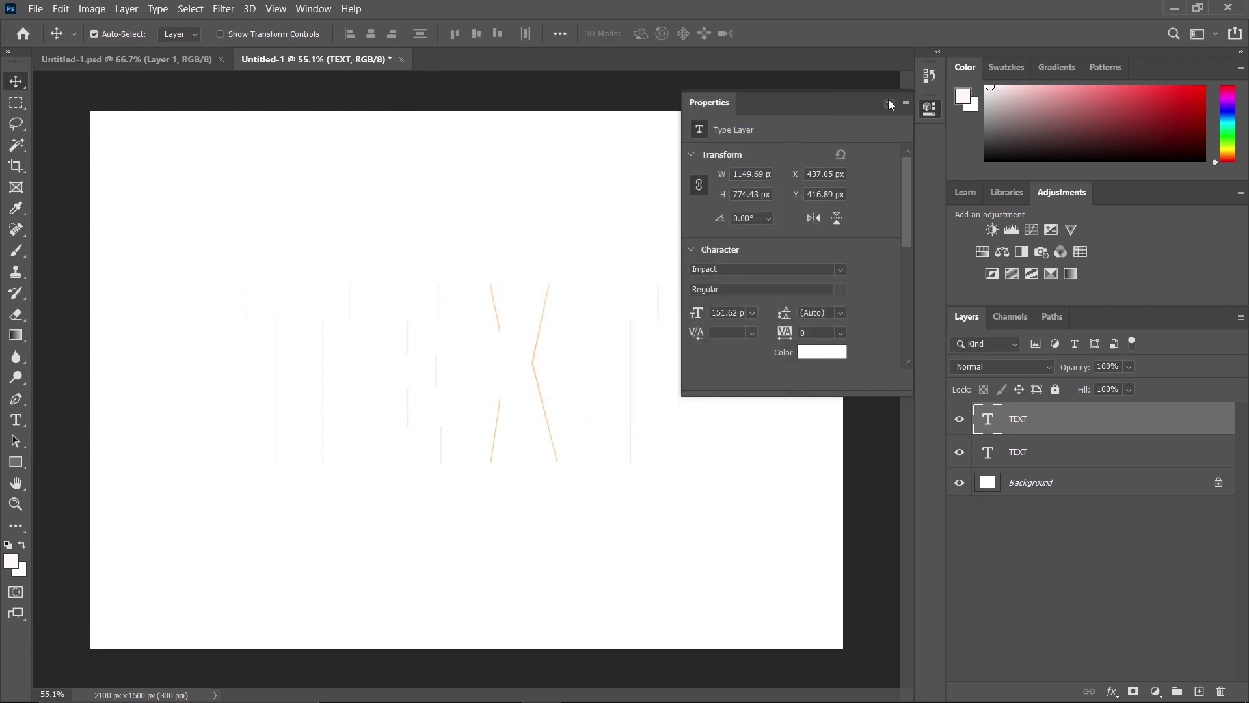
left_click(889, 102)
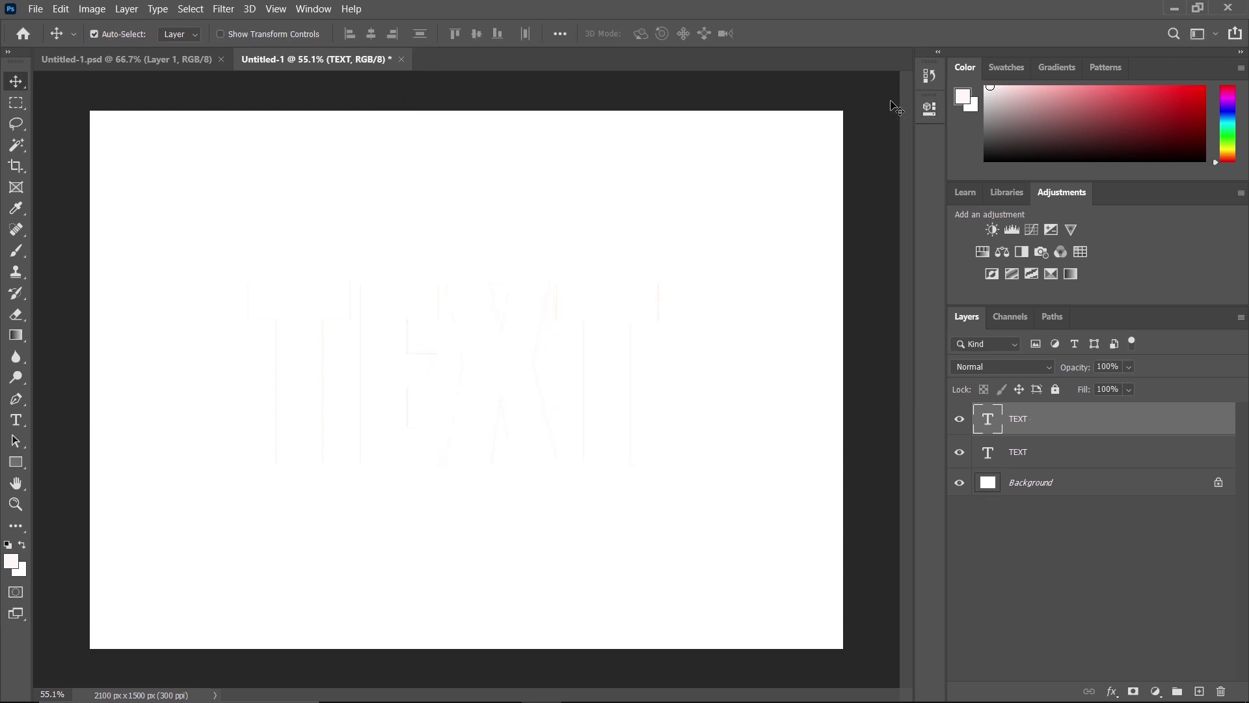
- Hide the white copy and give the orange TEXT layer a 67% opacity Inner Shadow
left_click(960, 420)
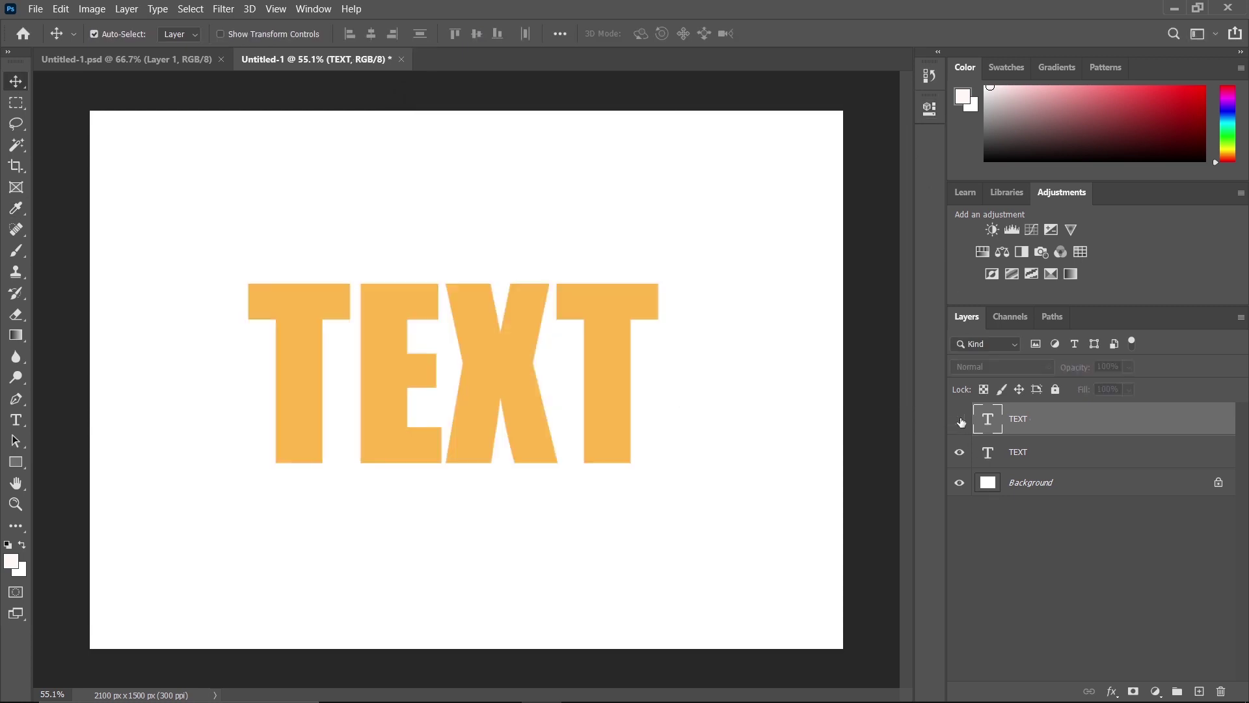
left_click(1035, 461)
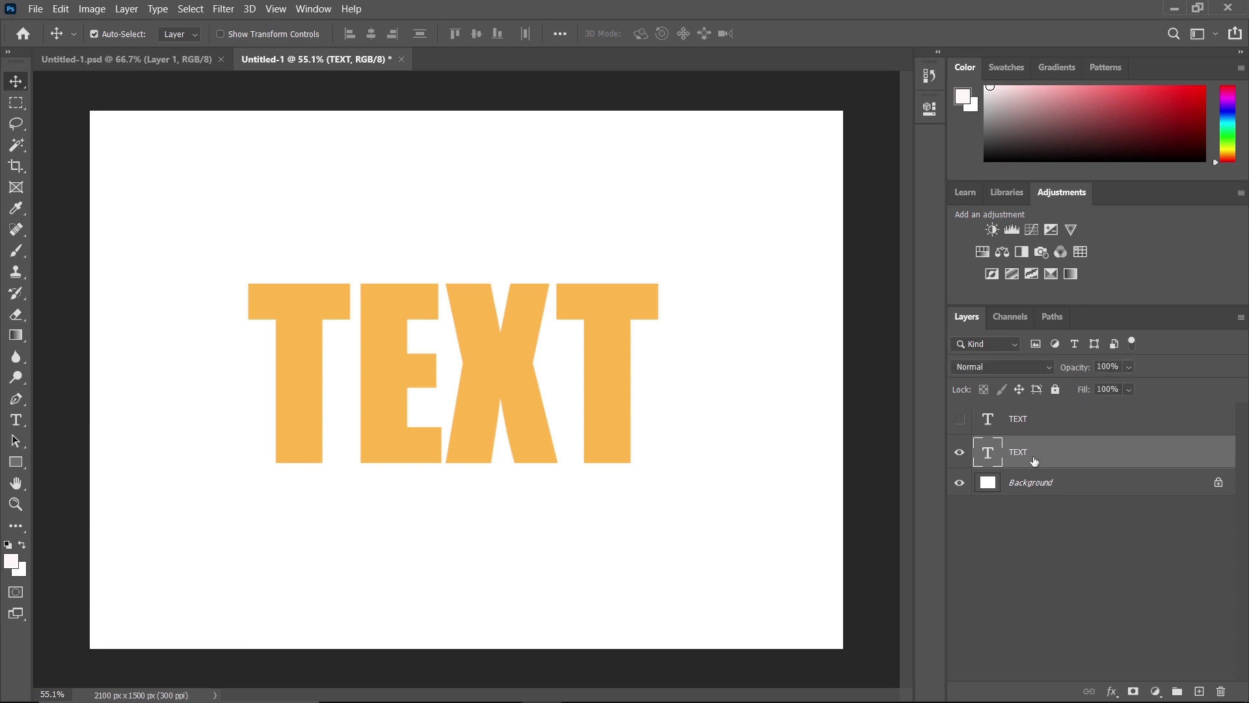
double_click(1070, 454)
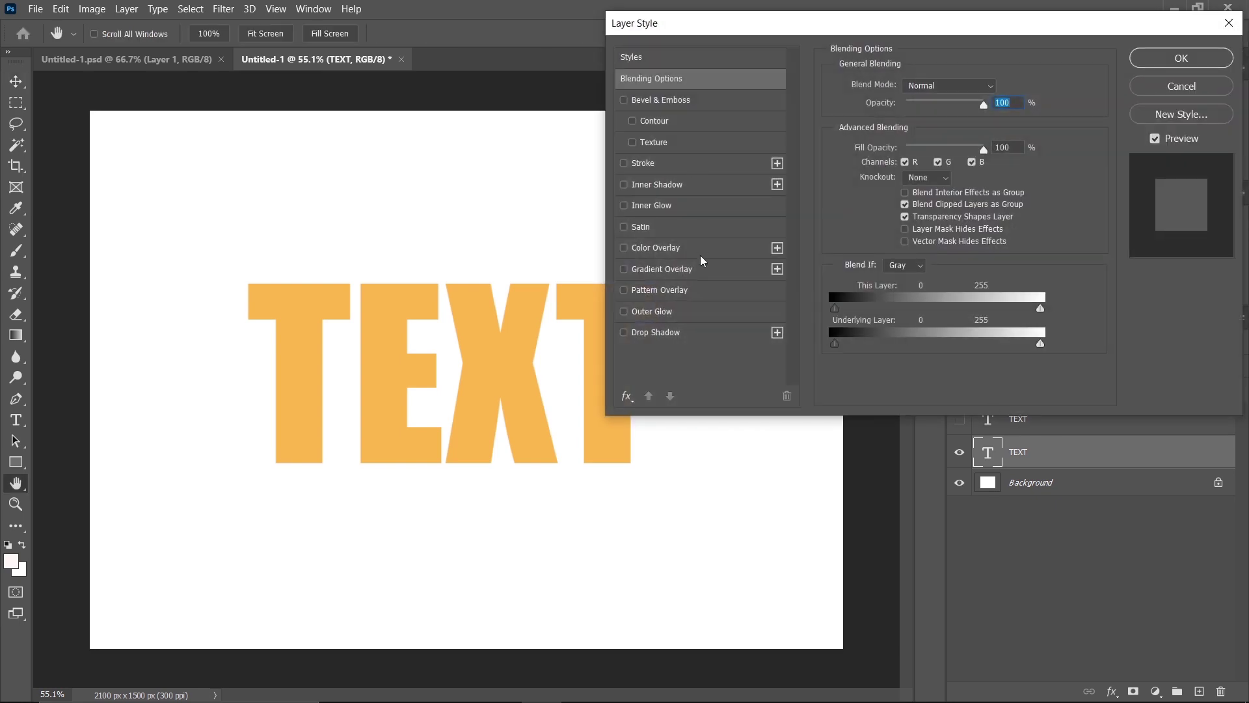
left_click(672, 188)
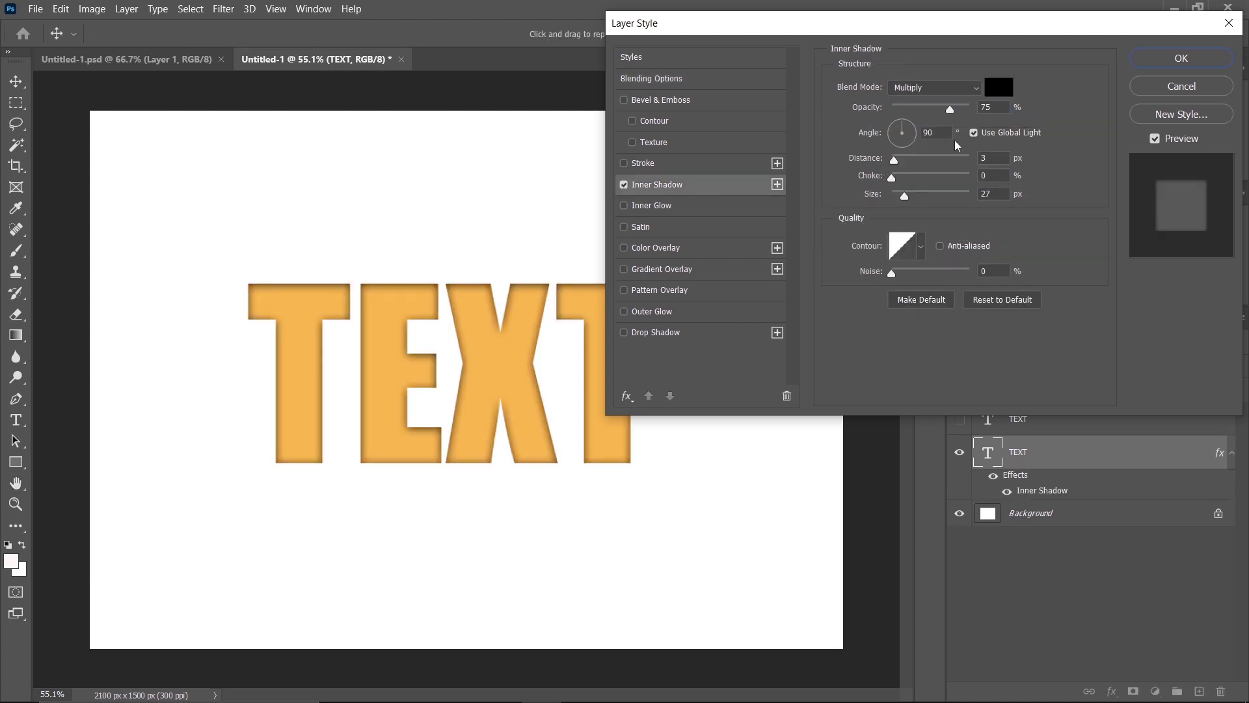
mouse_move(950, 110)
left_mouse_down()
mouse_move(927, 111)
mouse_move(944, 112)
left_mouse_up()
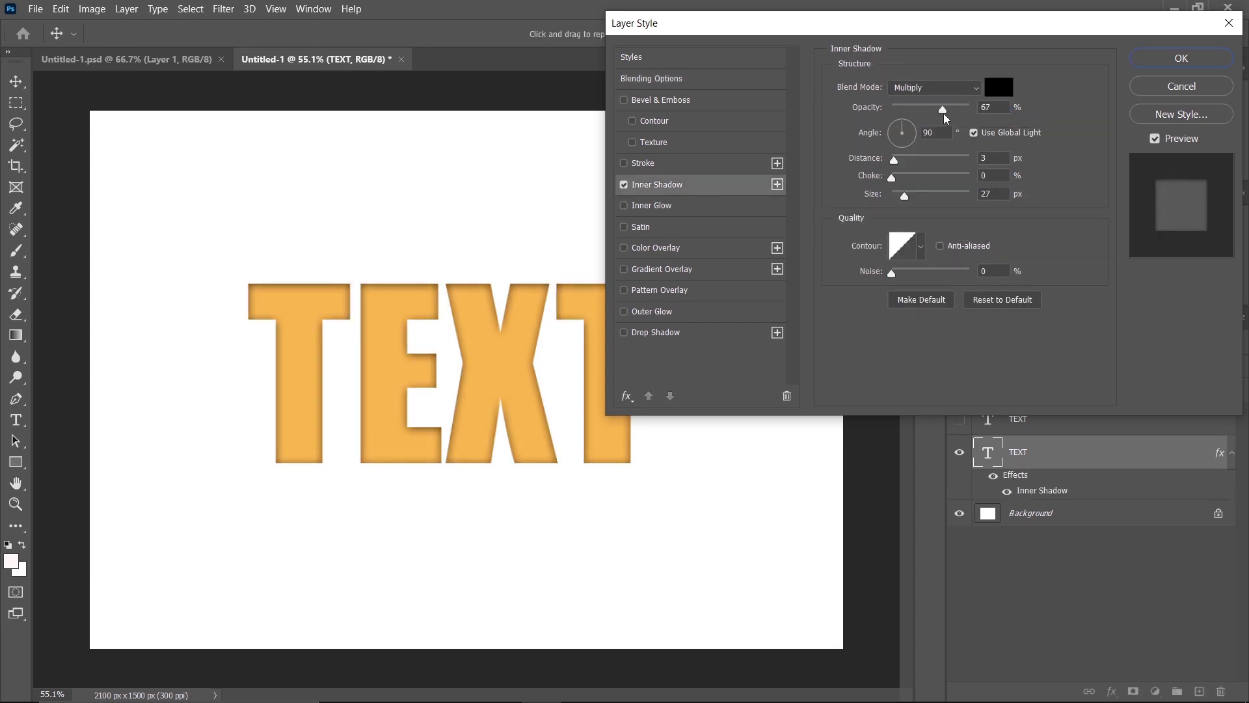
left_click(943, 113)
left_click(1181, 59)
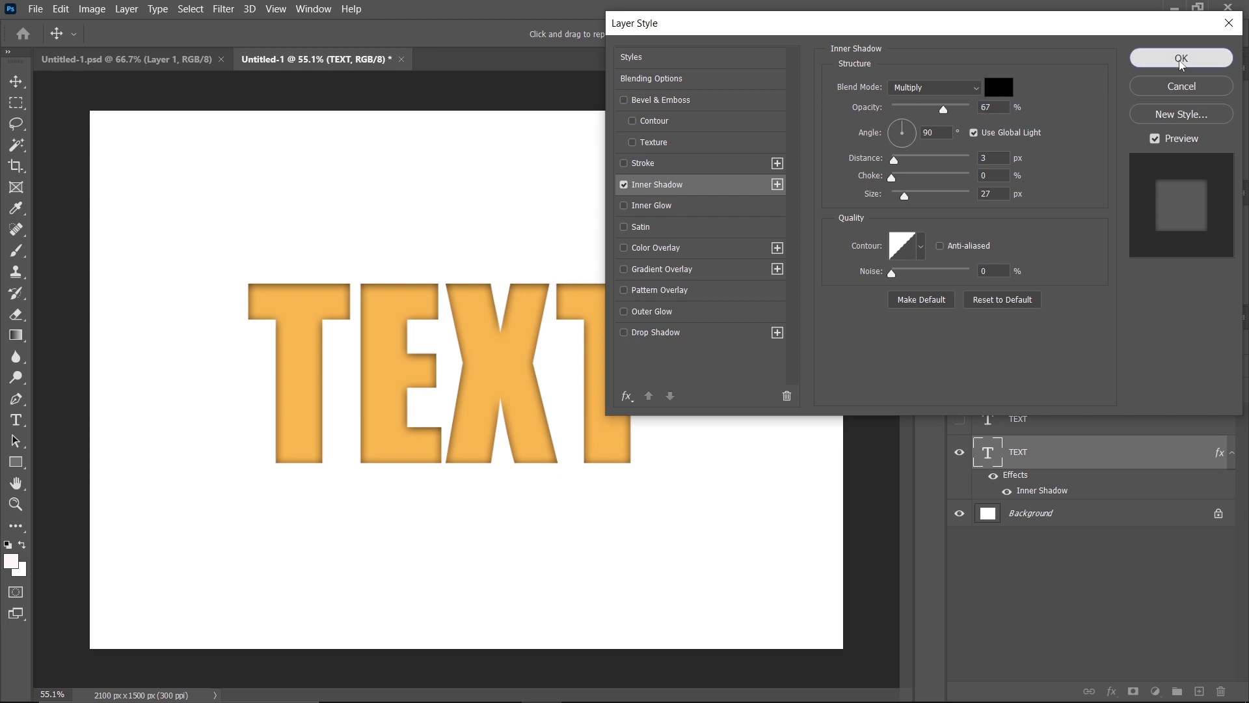
left_click(1032, 423)
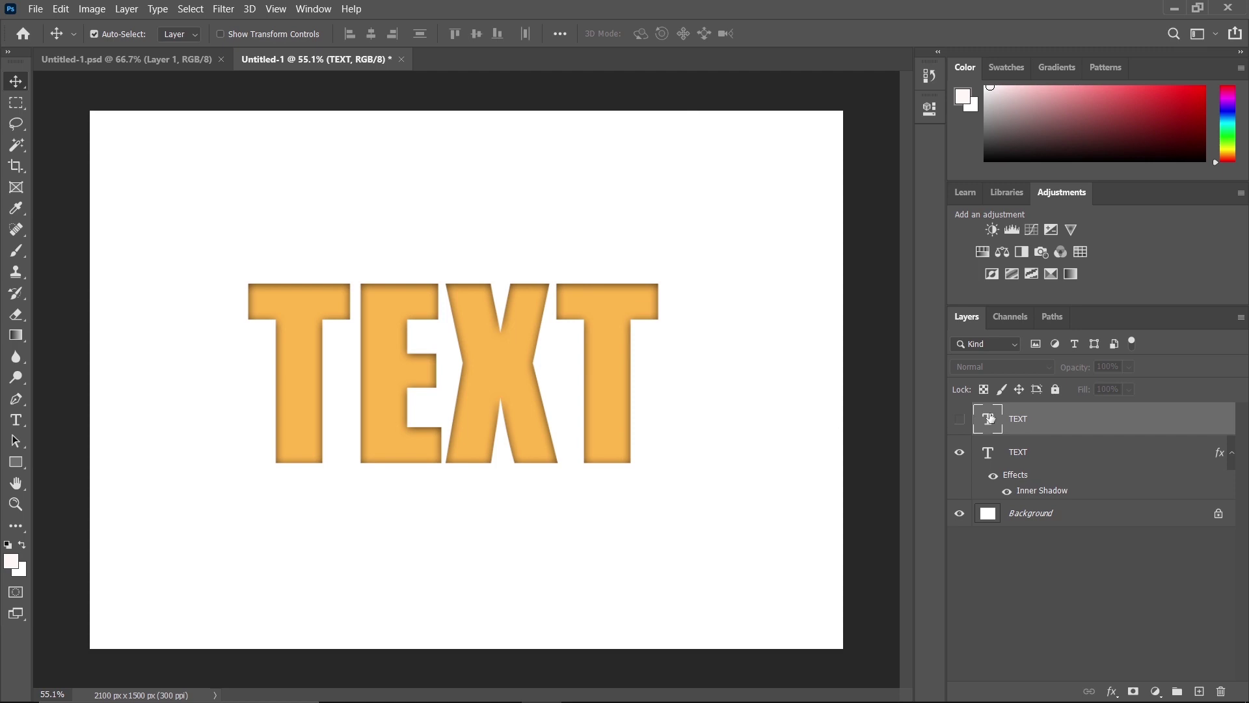
- Show the white TEXT copy and add a Drop Shadow: 64%, distance 7, size 21
left_click(961, 421)
double_click(1079, 426)
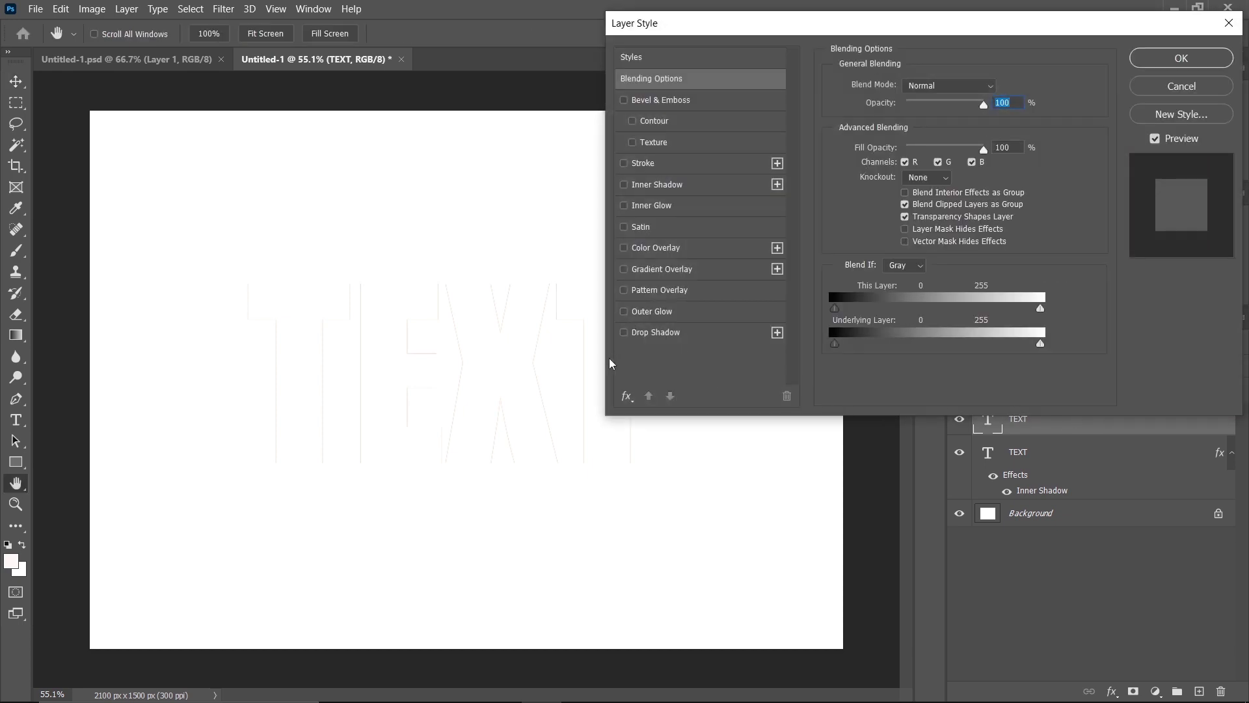
left_click(643, 333)
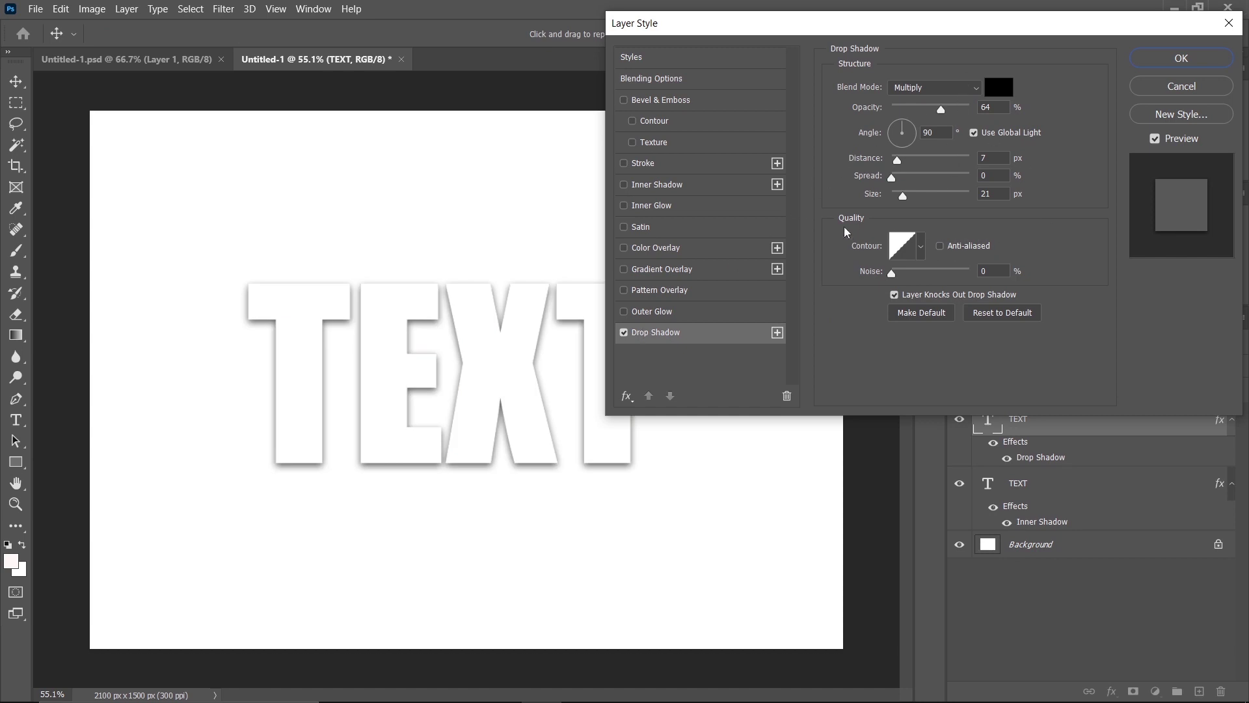
left_click(1160, 59)
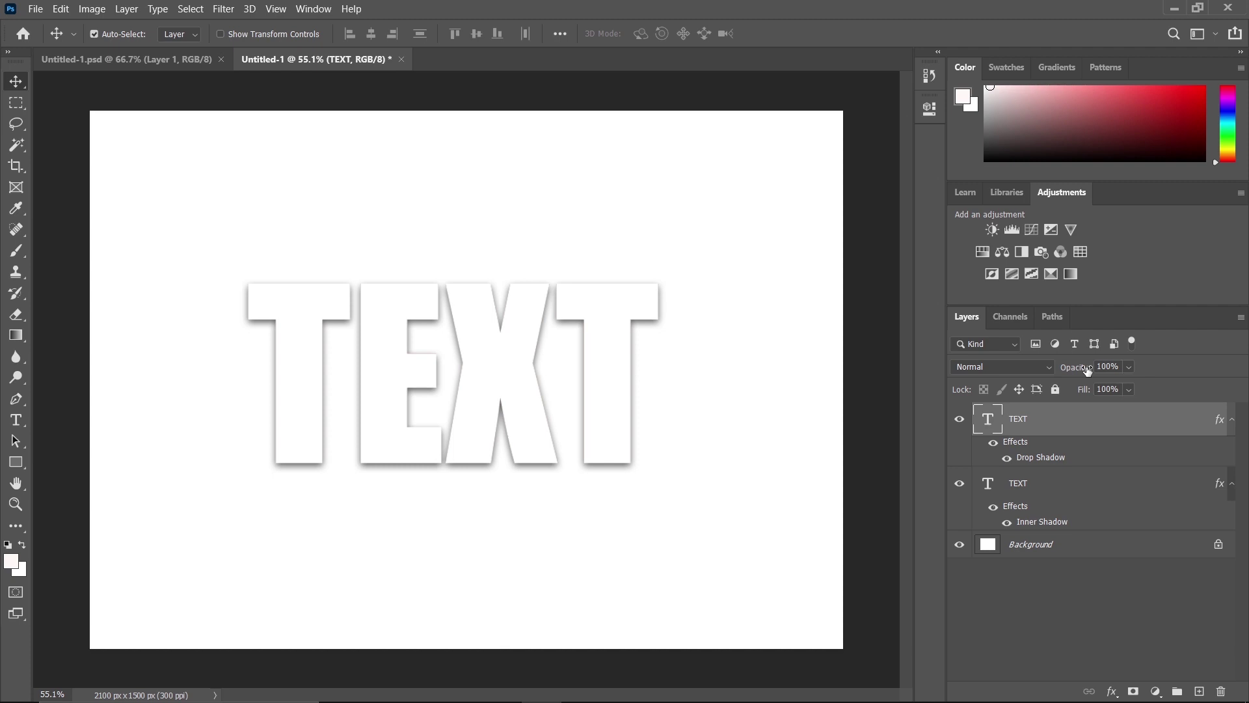
- Convert the white TEXT layer to a smart object, then rasterize it to pixels
right_click(1046, 418)
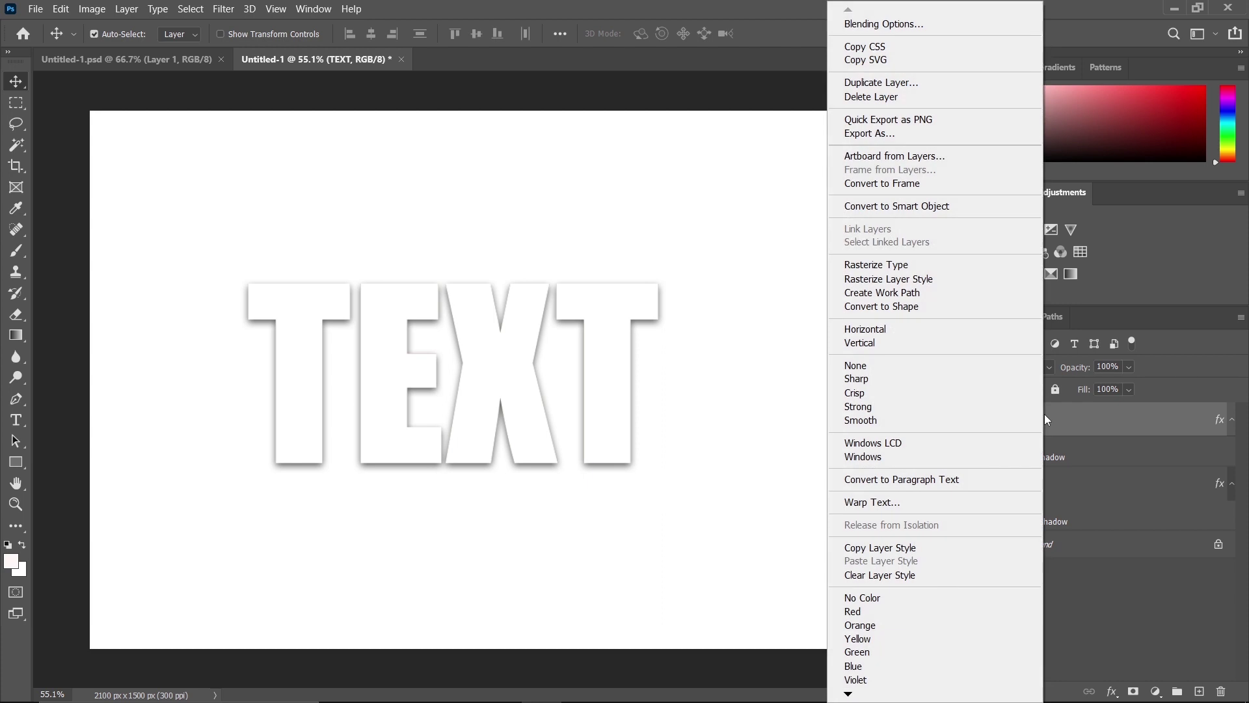
left_click(875, 207)
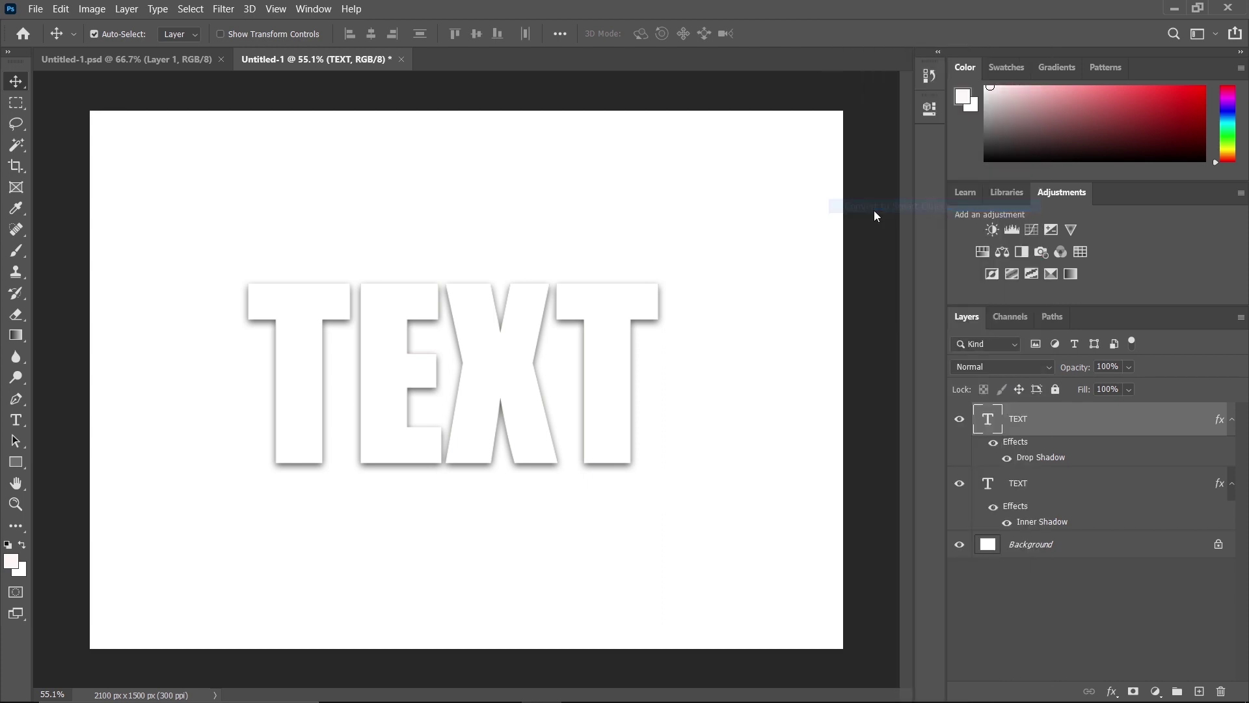
right_click(1031, 422)
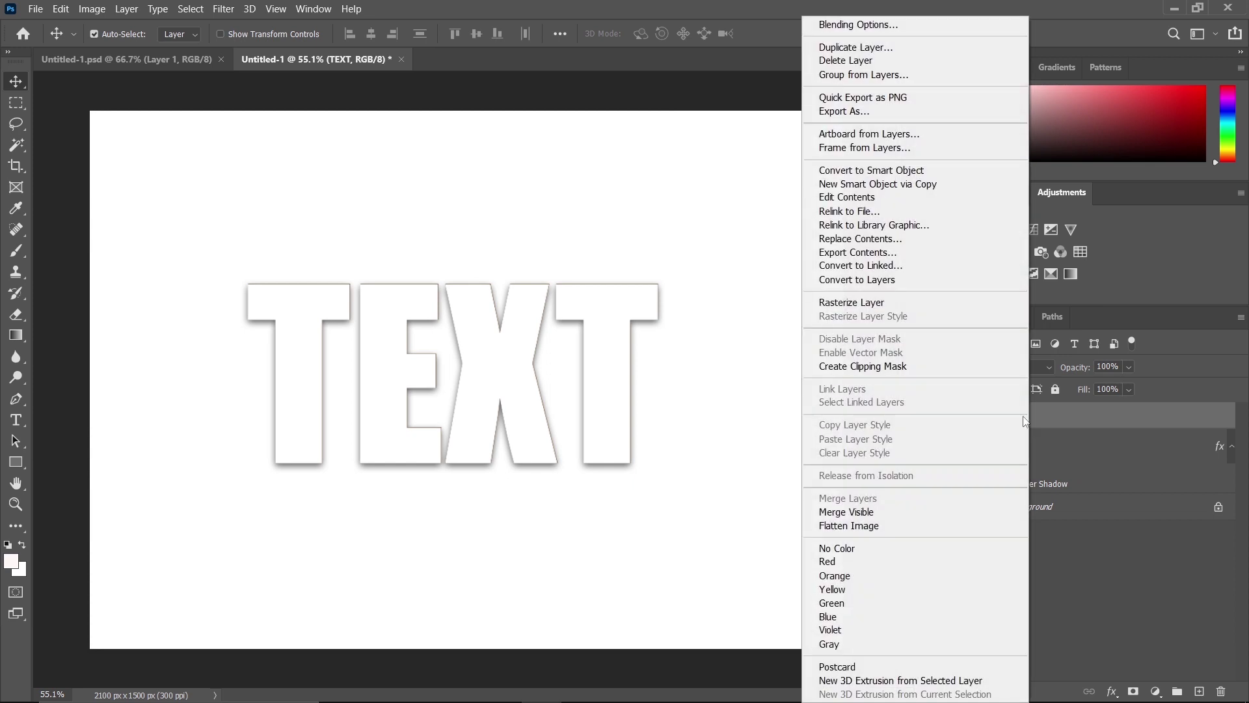
left_click(870, 303)
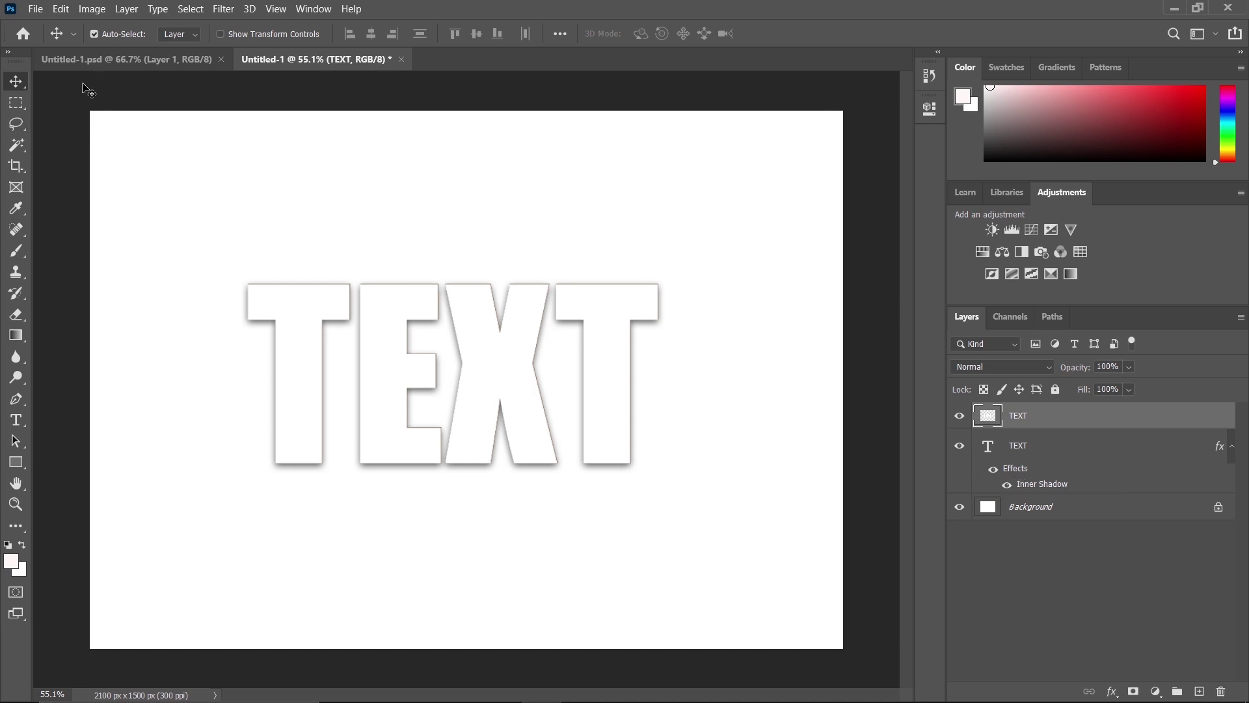
- Marquee-select the upper half of the white letters and move it onto a new Layer 1
left_click(16, 102)
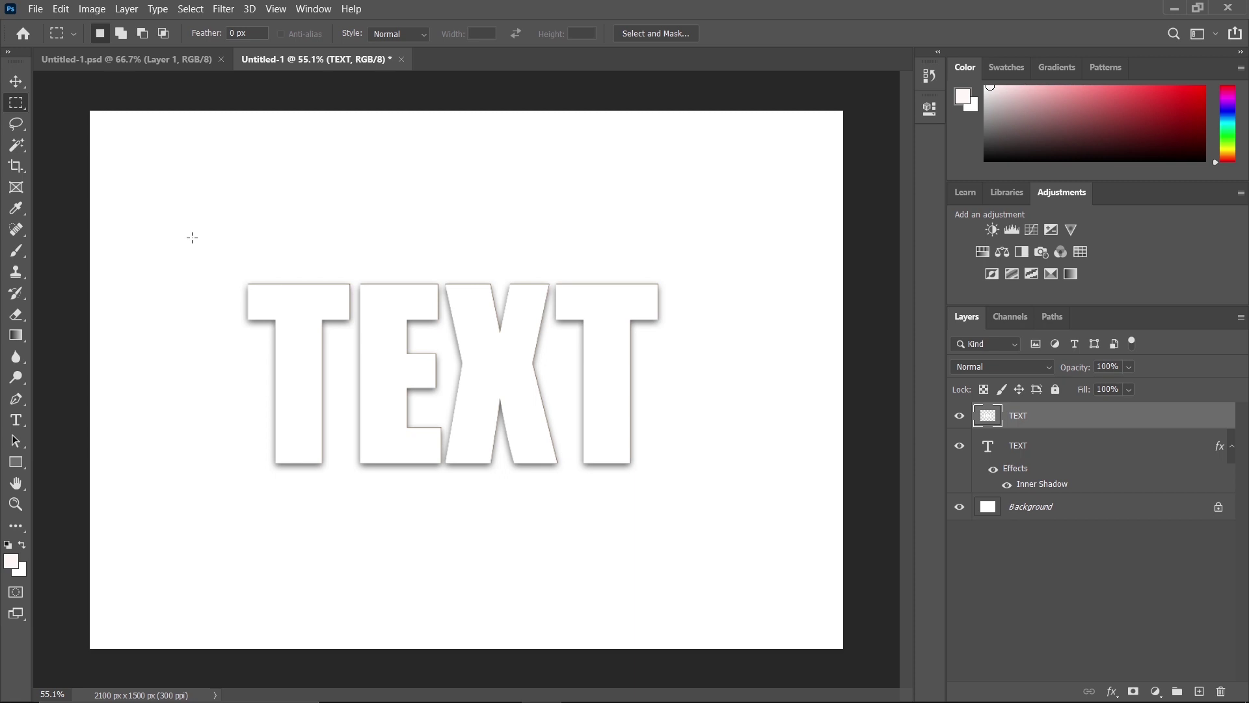
mouse_move(190, 237)
left_mouse_down()
mouse_move(649, 316)
mouse_move(706, 368)
left_mouse_up()
key("ctrl+j")
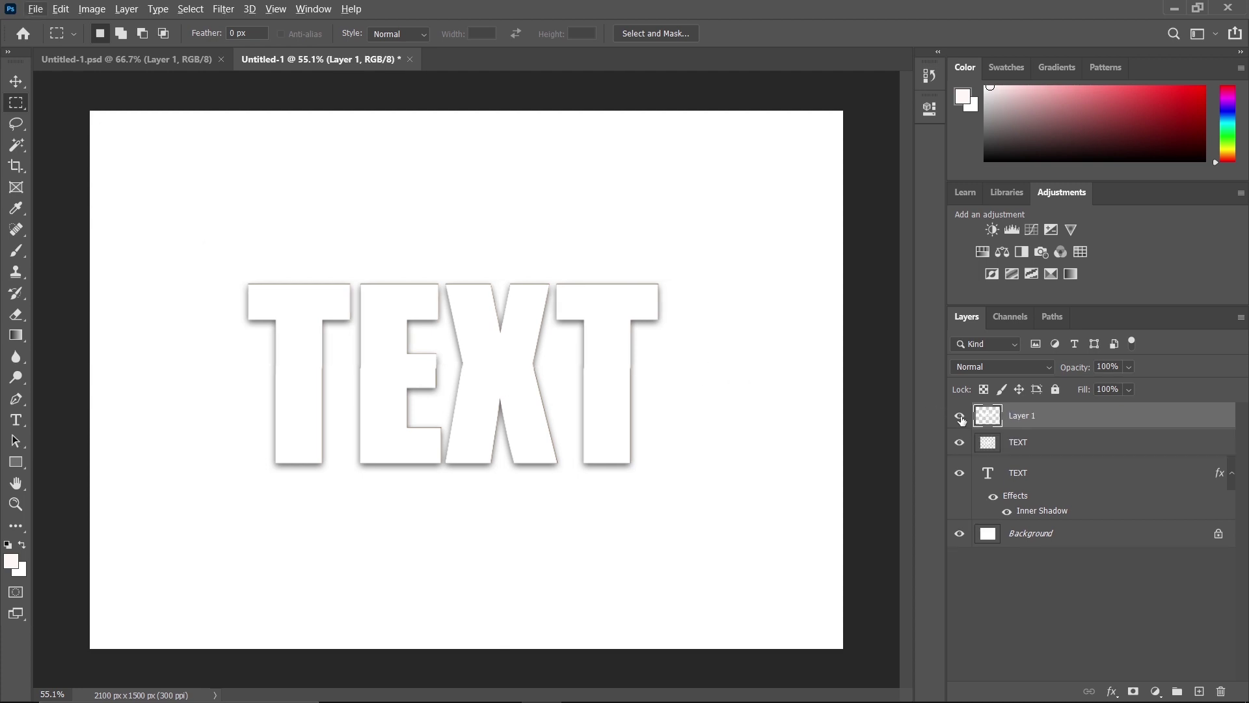
left_click(959, 415)
left_click(959, 416)
- Skew Layer 1's upper letters about -21° so they lean right, and commit the transform
key("ctrl+t")
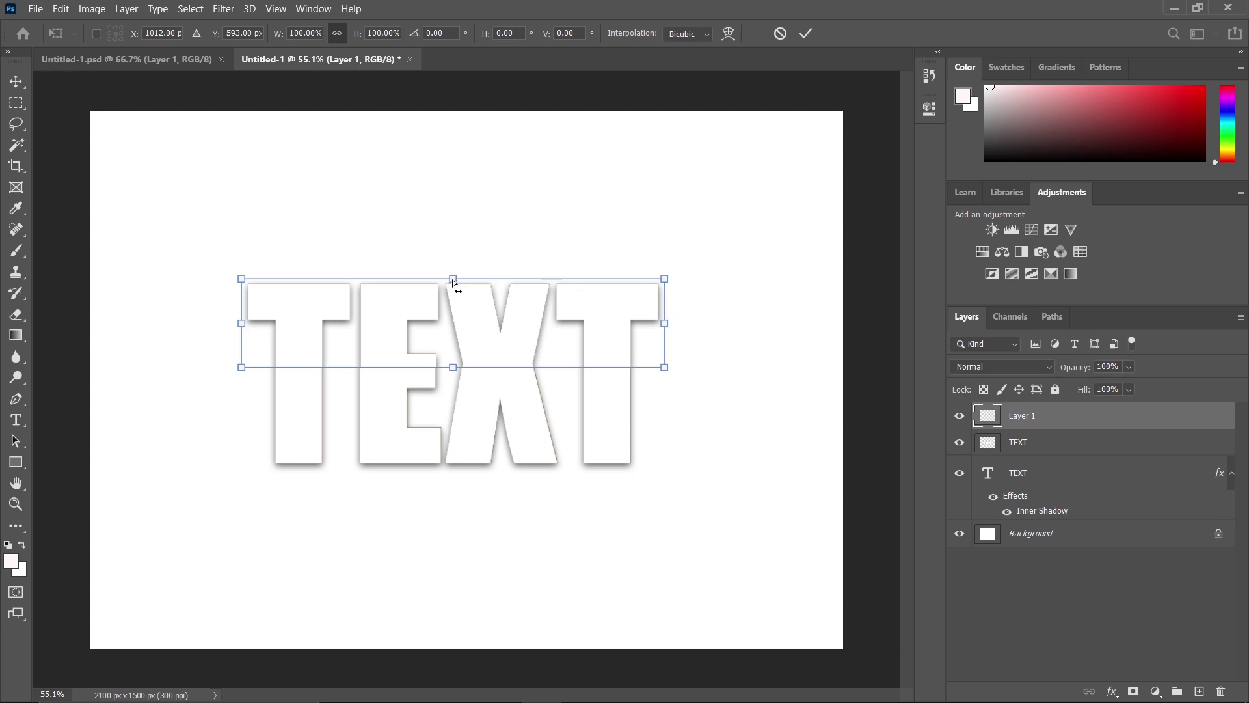
left_click_drag(453, 280, 490, 272)
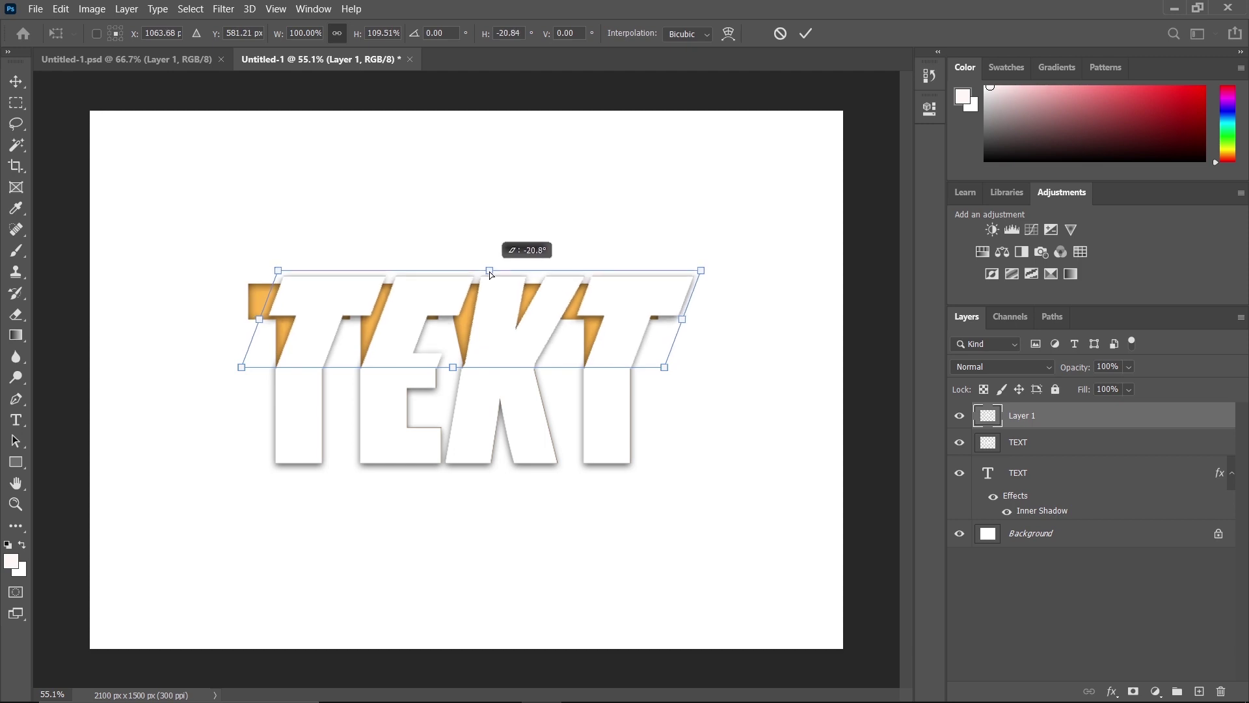
left_click_drag(491, 274, 492, 271)
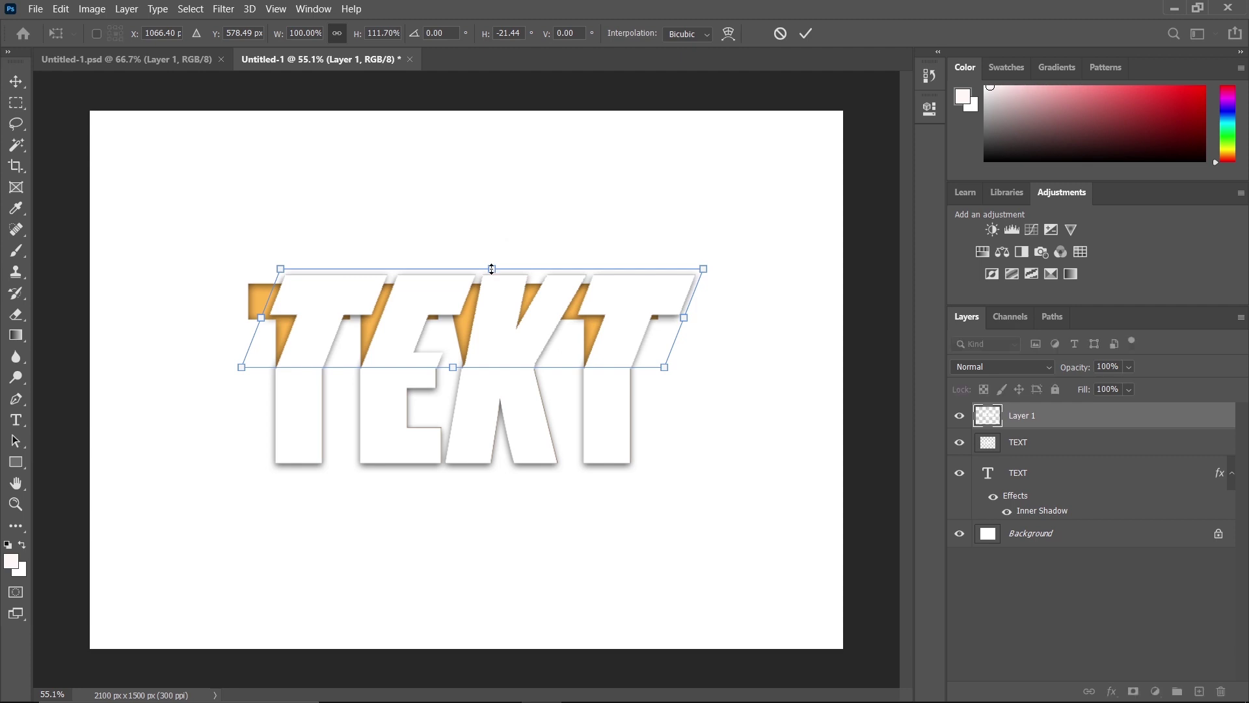
key("Return")
key("m")
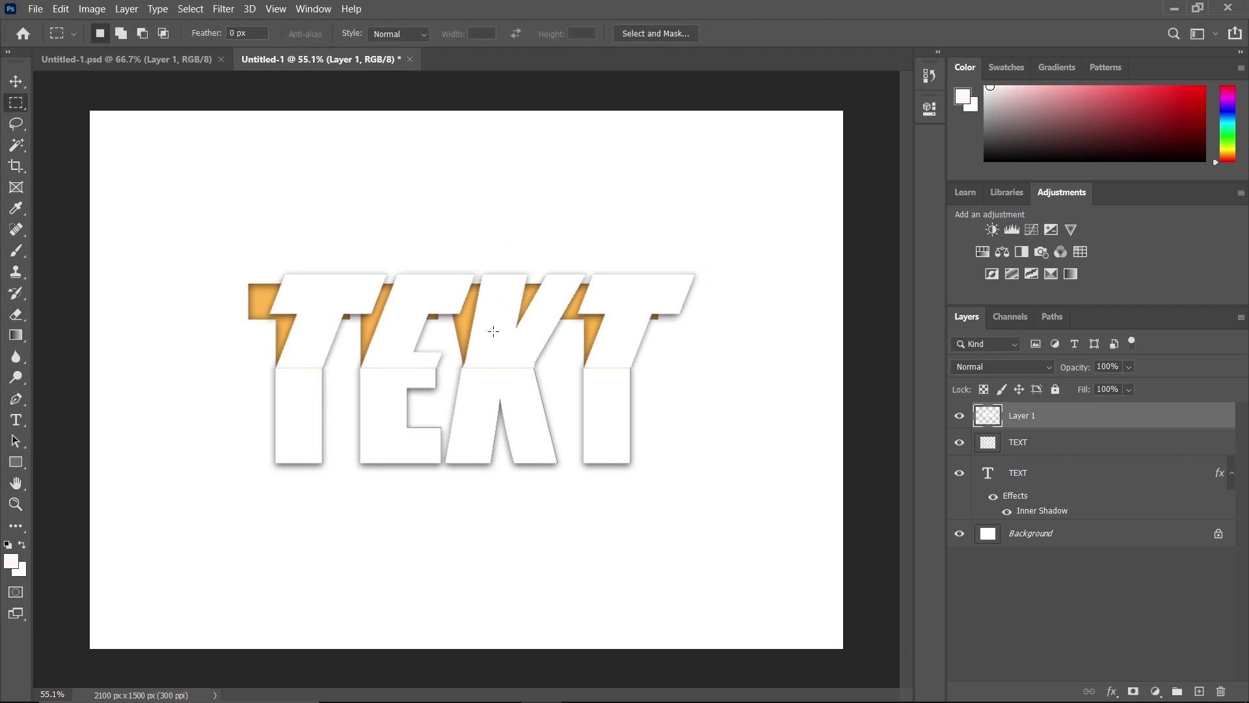
key("v")
left_click(390, 412)
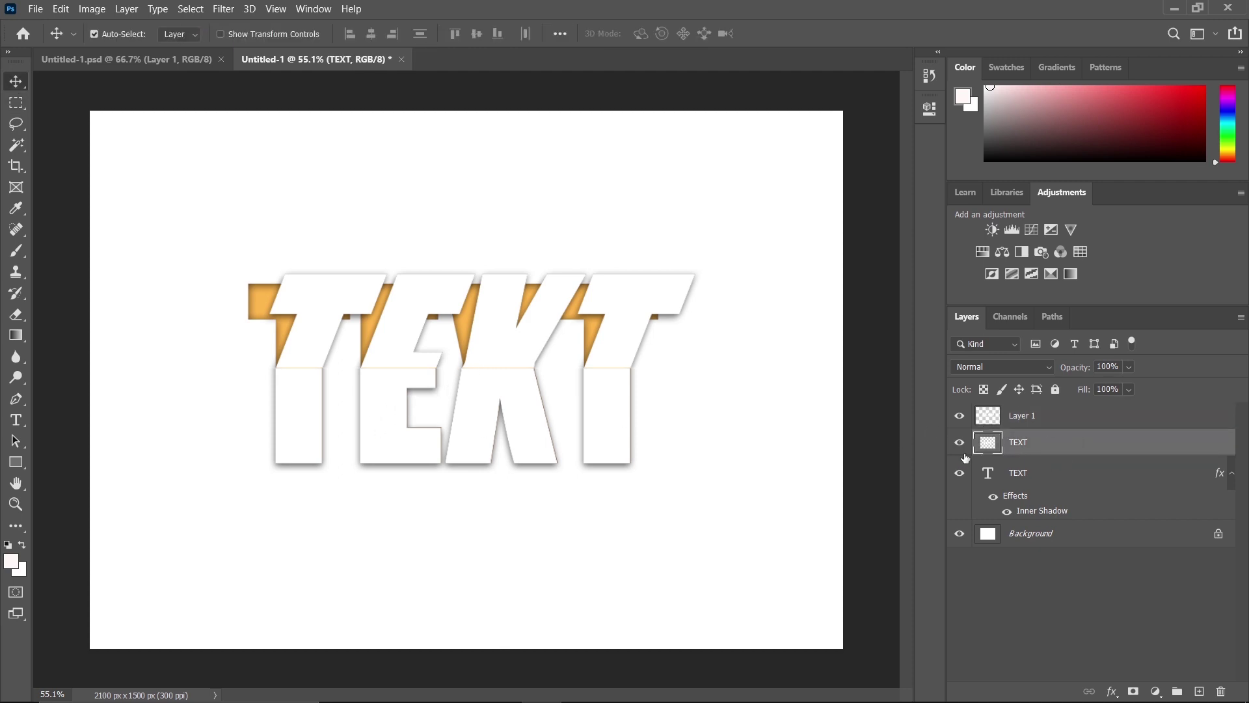
key("ctrl")
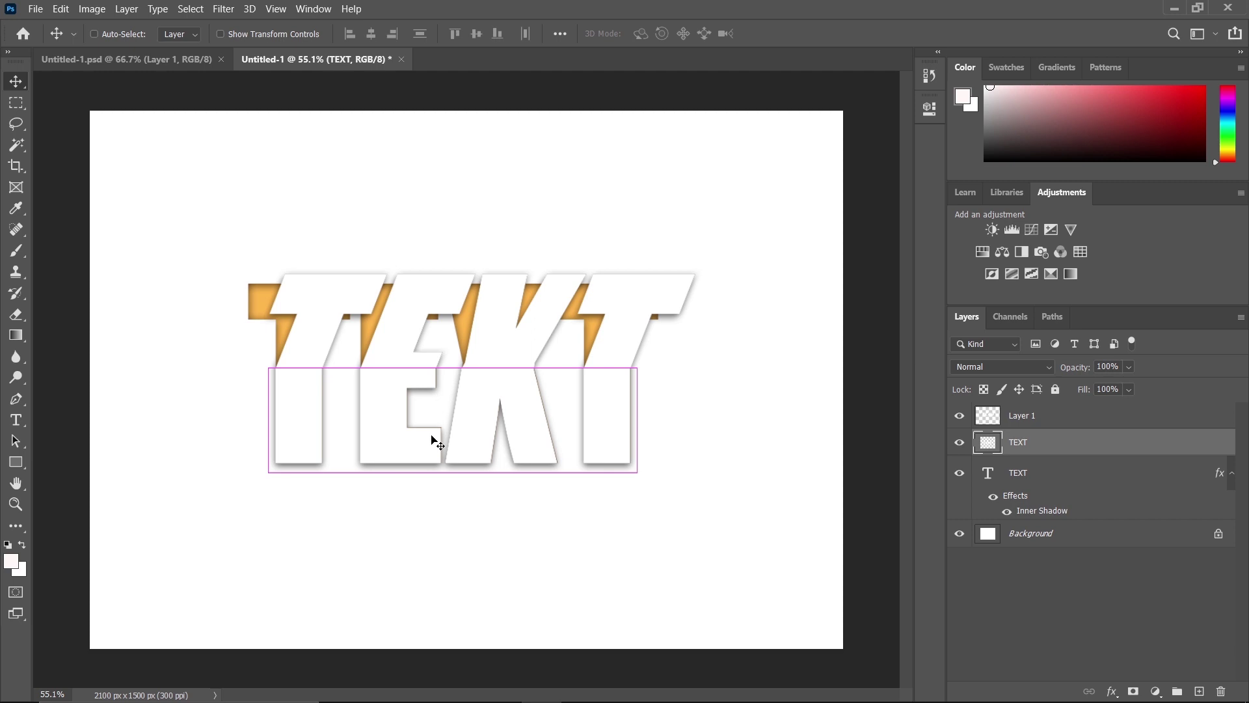
key("ctrl+t")
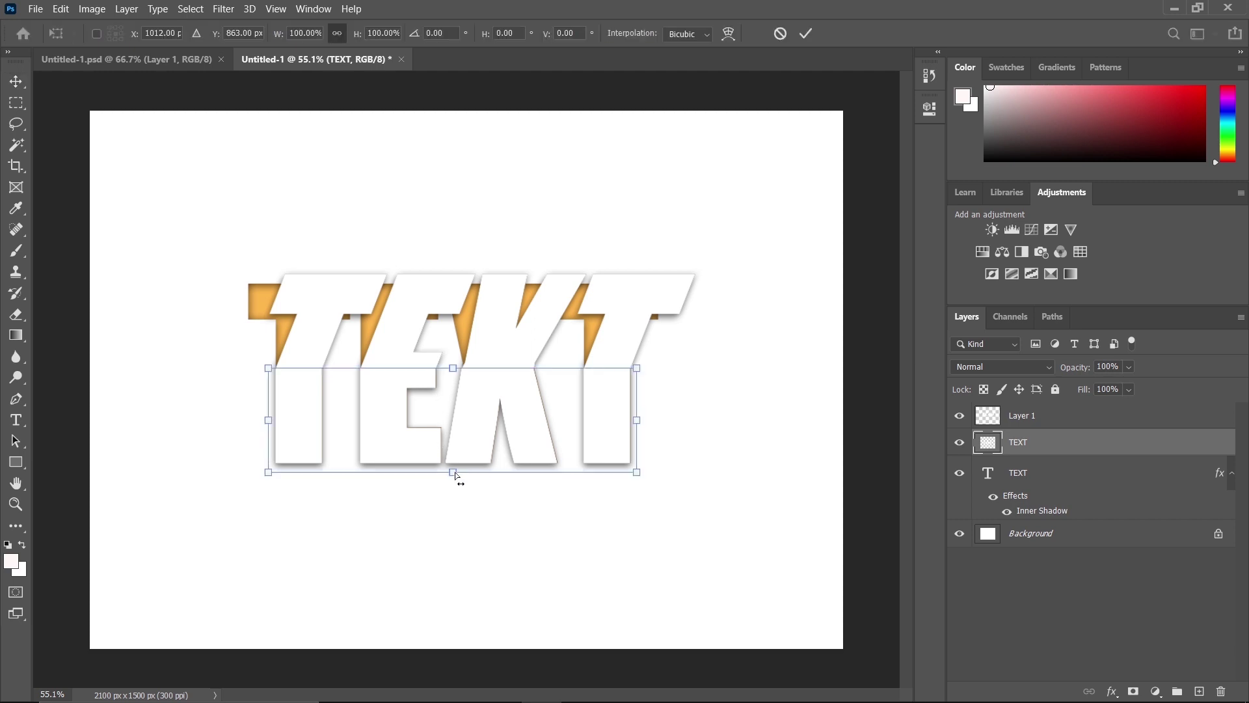
left_click_drag(455, 476, 469, 463)
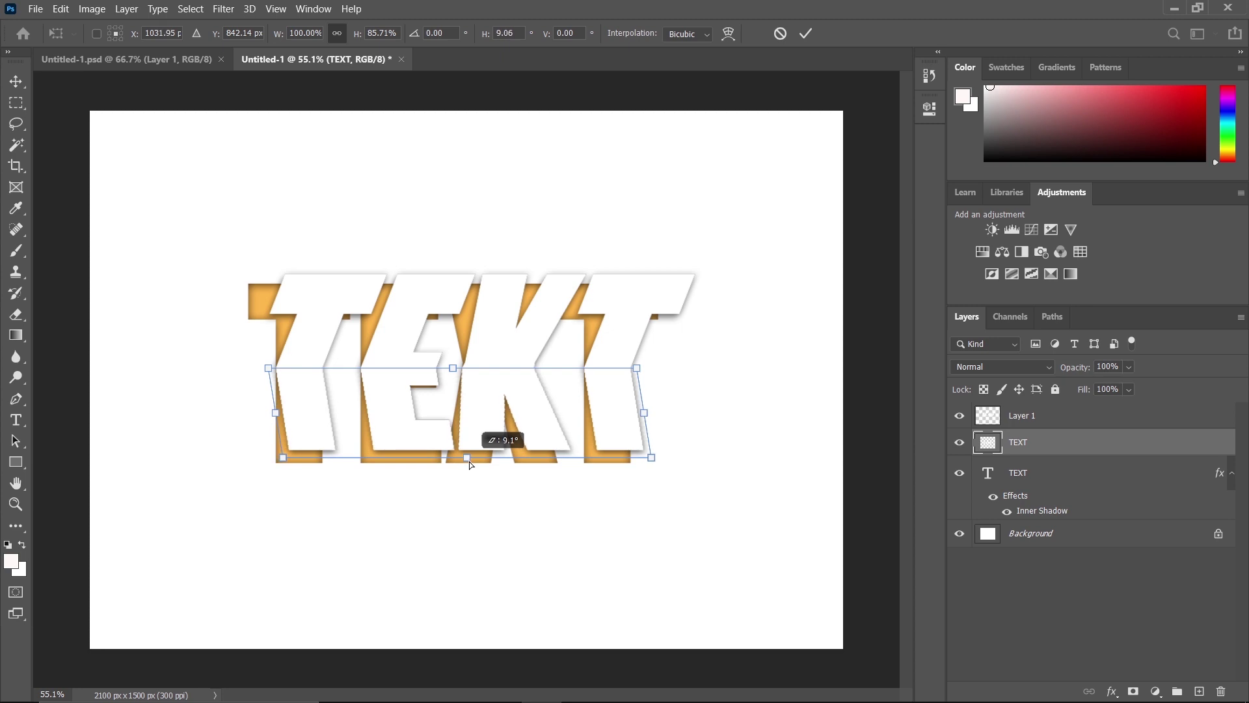
left_click_drag(470, 462, 470, 463)
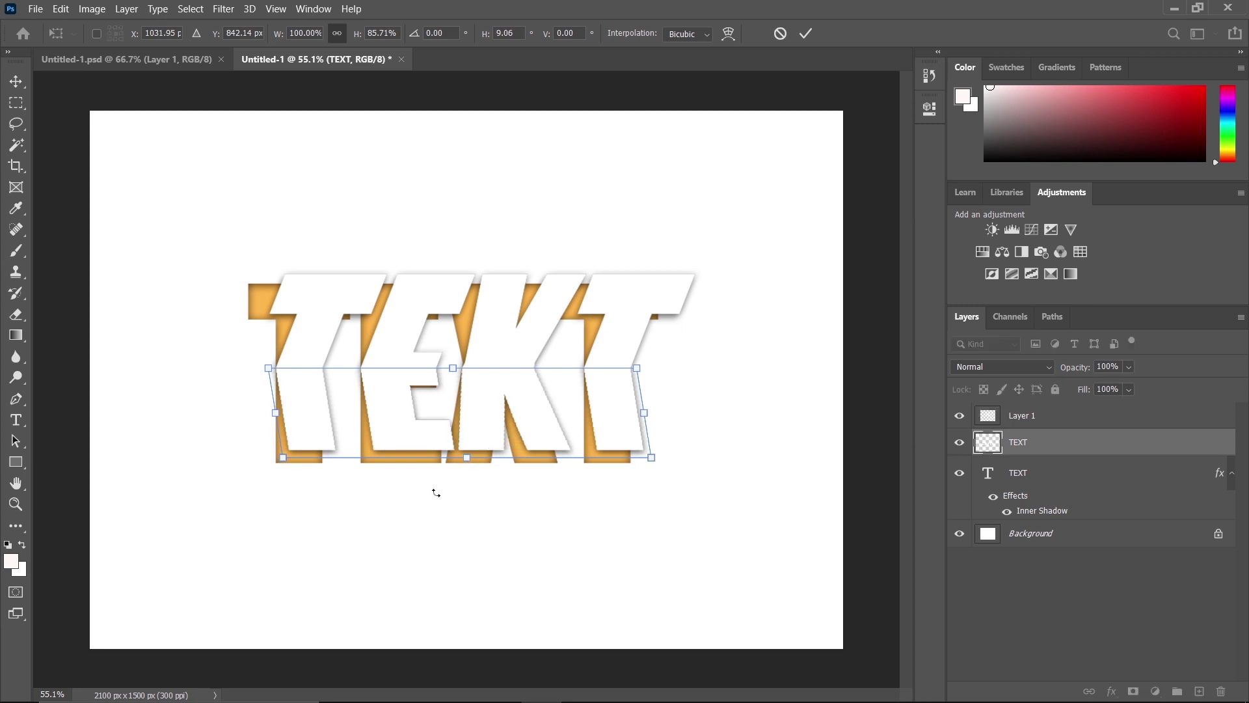
key("Return")
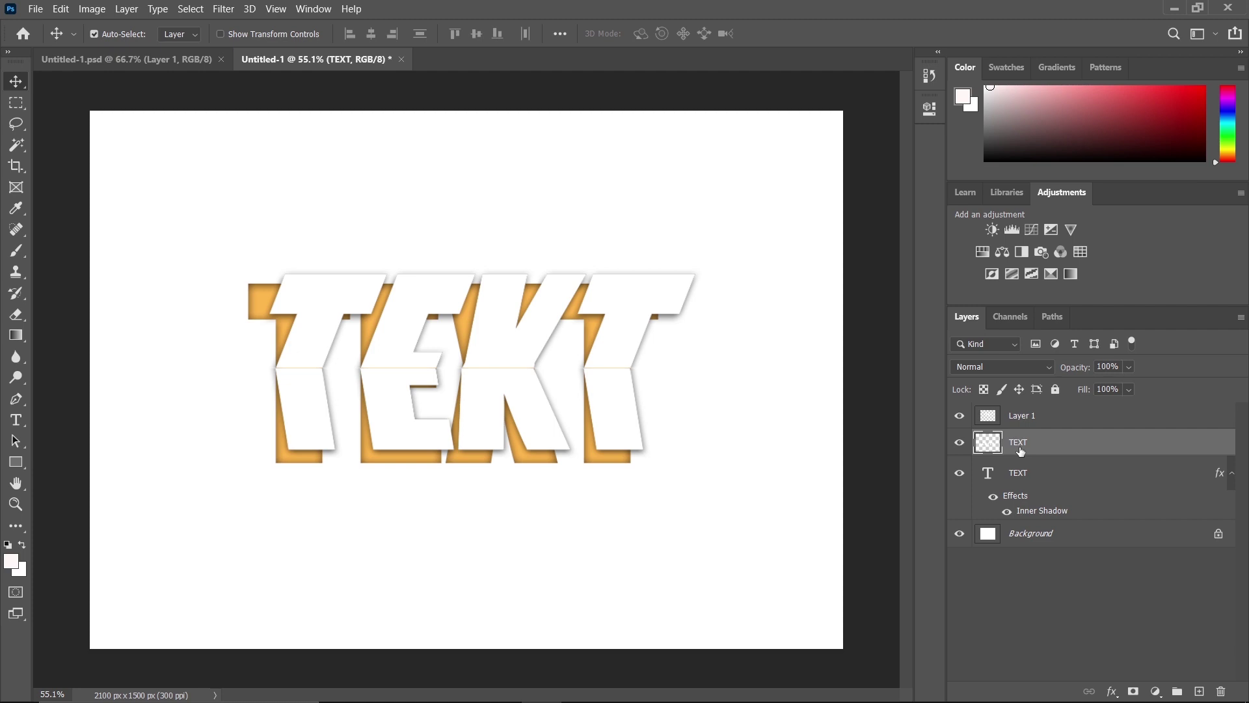
- Load the TEXT letters as a selection and set the Gradient tool's foreground to black 000000
key("ctrl")
left_click(987, 445, "ctrl")
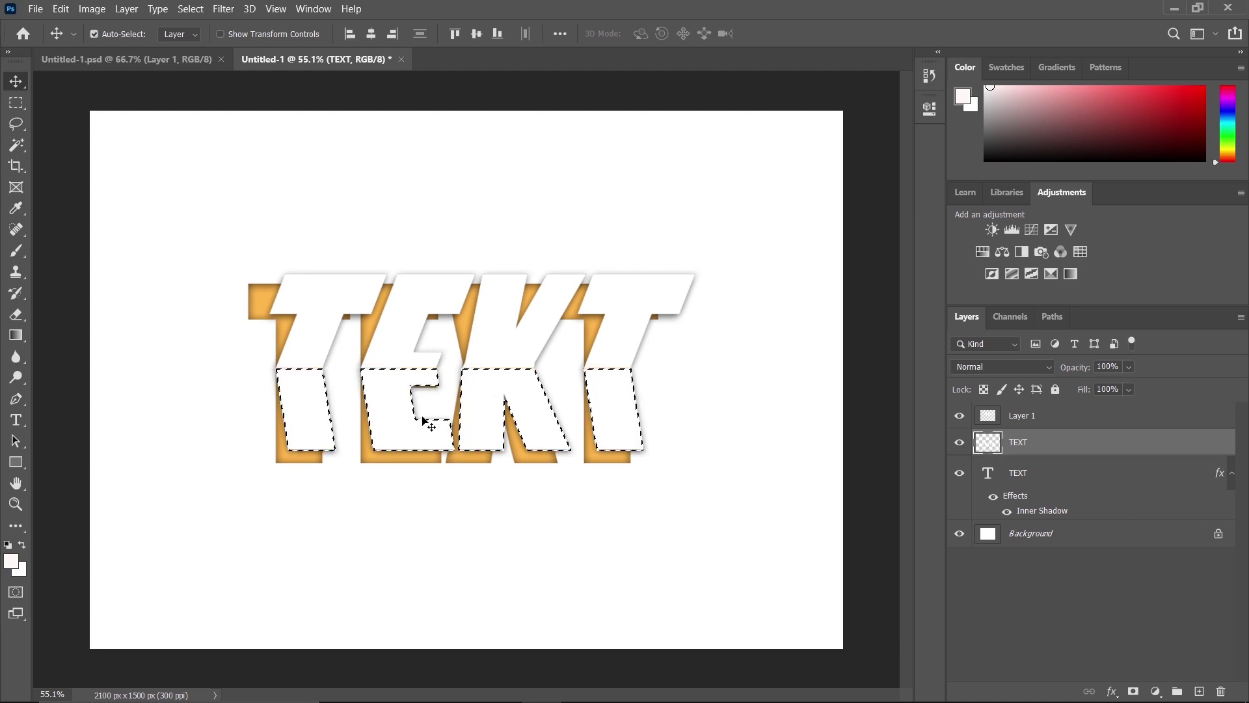
left_click(11, 337)
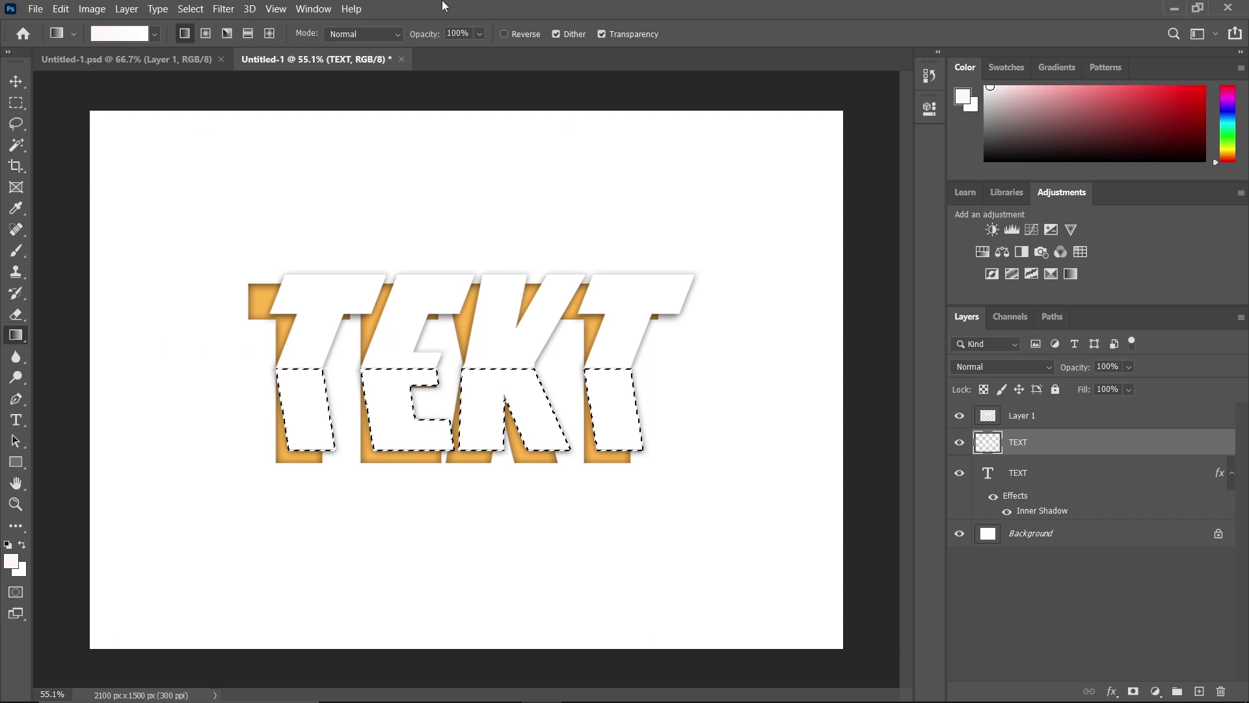
left_click(11, 563)
type("000000")
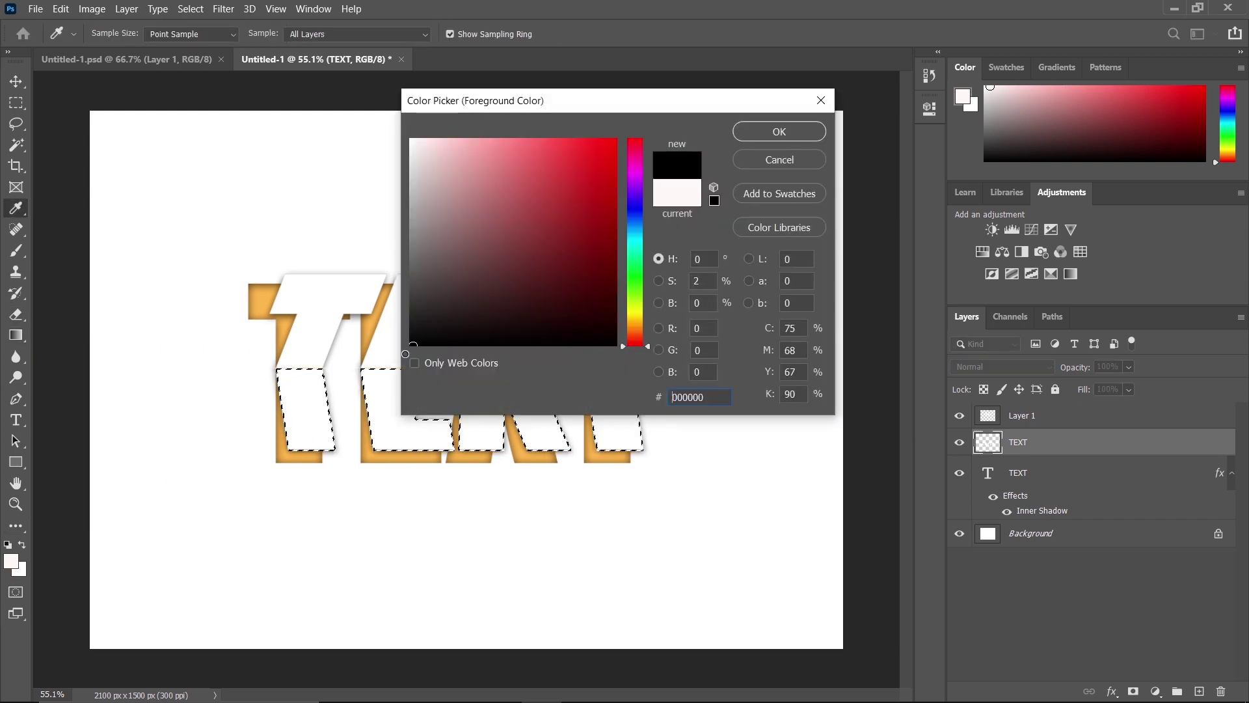
left_click(784, 130)
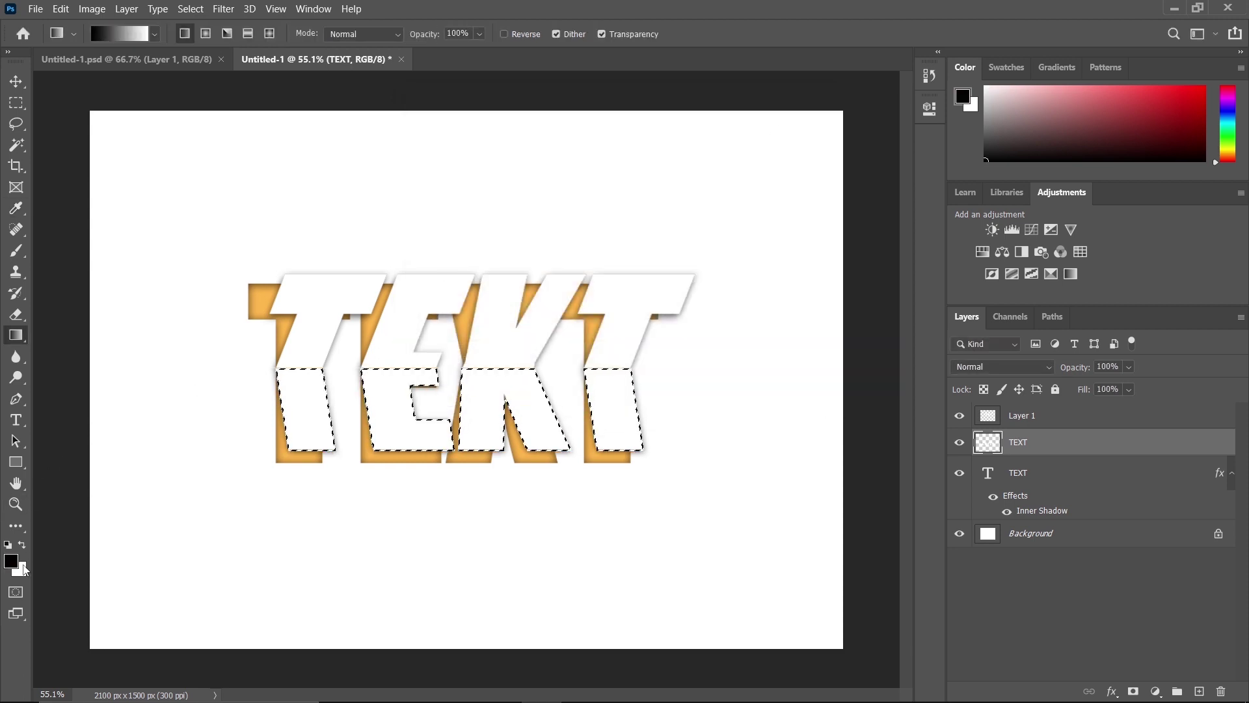
- Shade the lower letter halves with a top-to-bottom grey gradient at 21% opacity, then deselect
left_click_drag(424, 33, 359, 17)
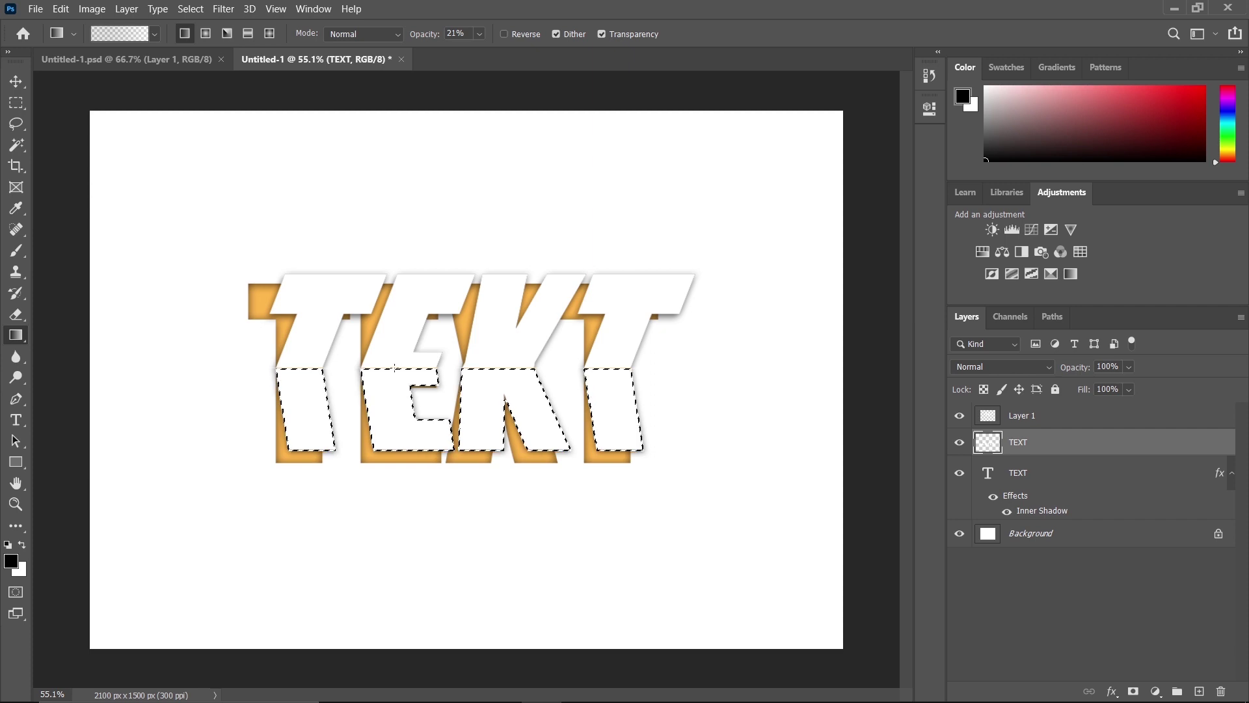
left_click_drag(398, 380, 399, 445)
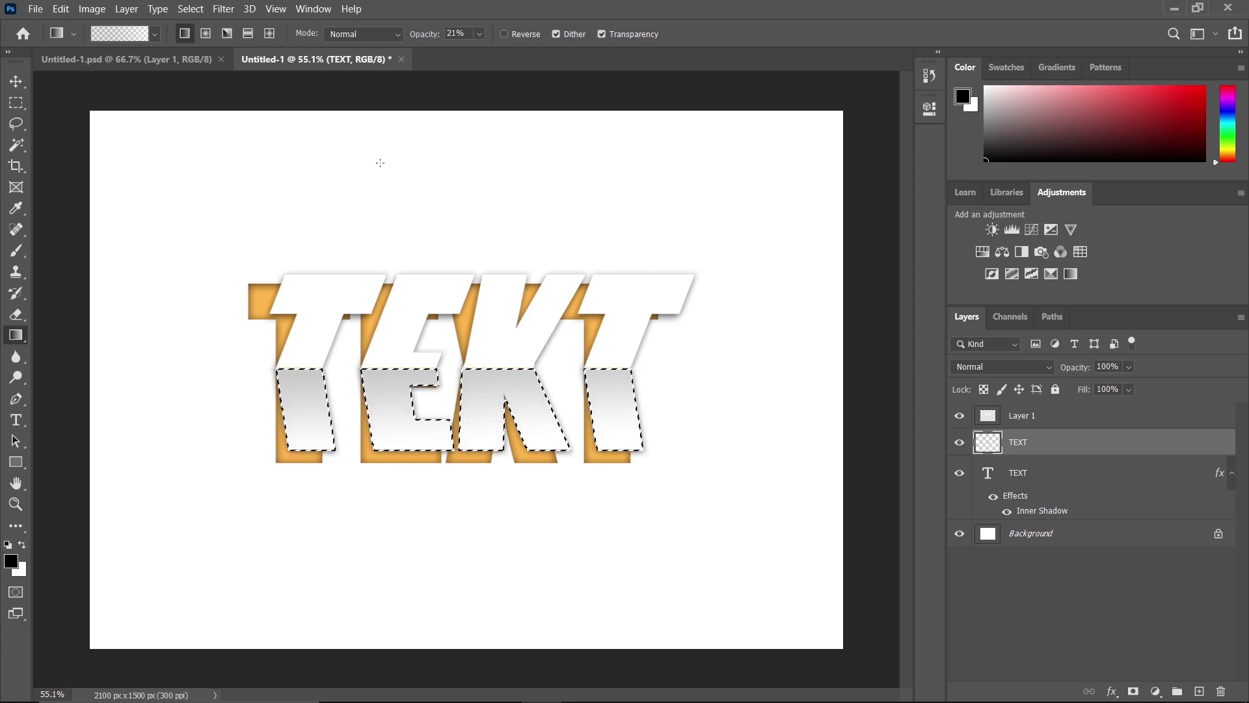
left_click_drag(379, 156, 399, 544)
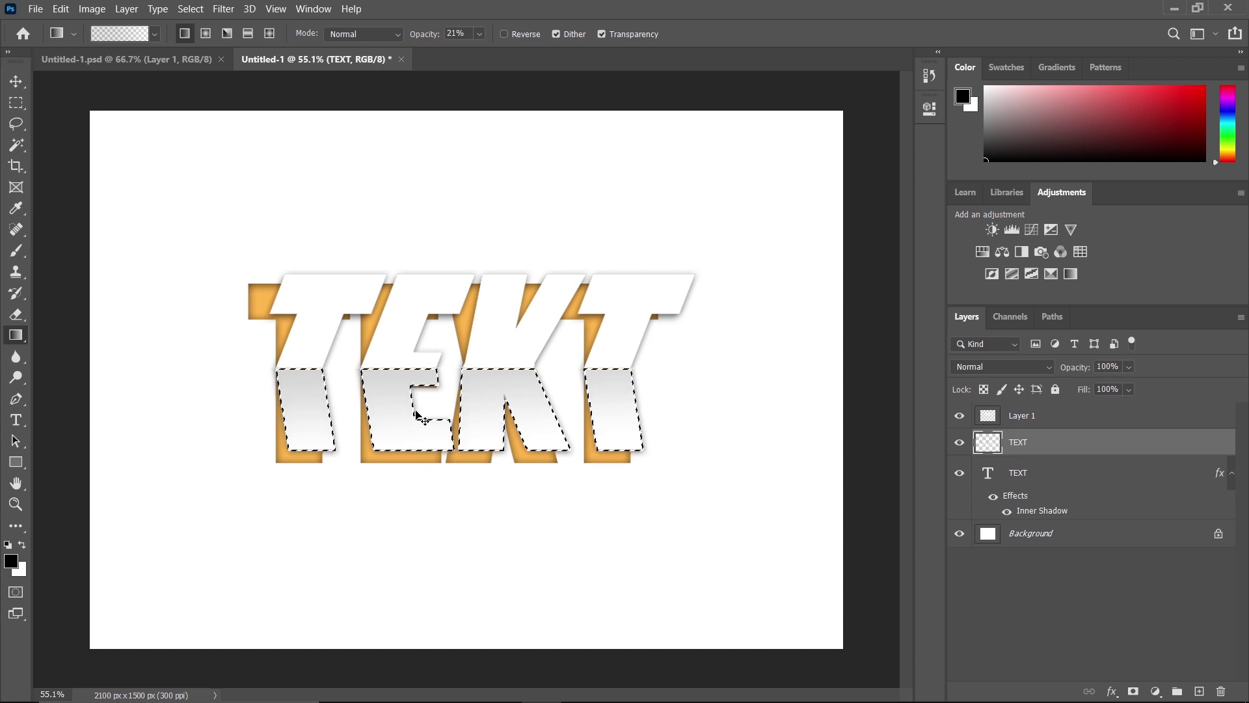
mouse_move(420, 417)
left_mouse_down()
mouse_move(395, 369)
mouse_move(394, 447)
left_mouse_up()
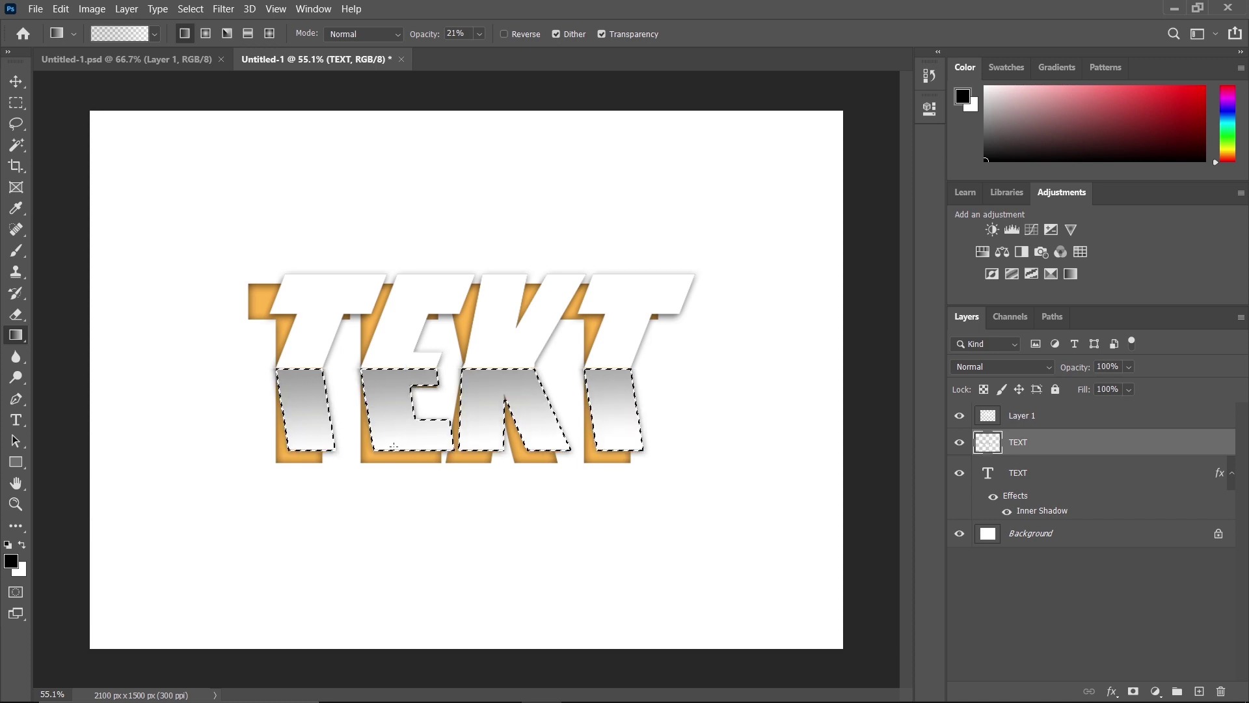
key("ctrl+z")
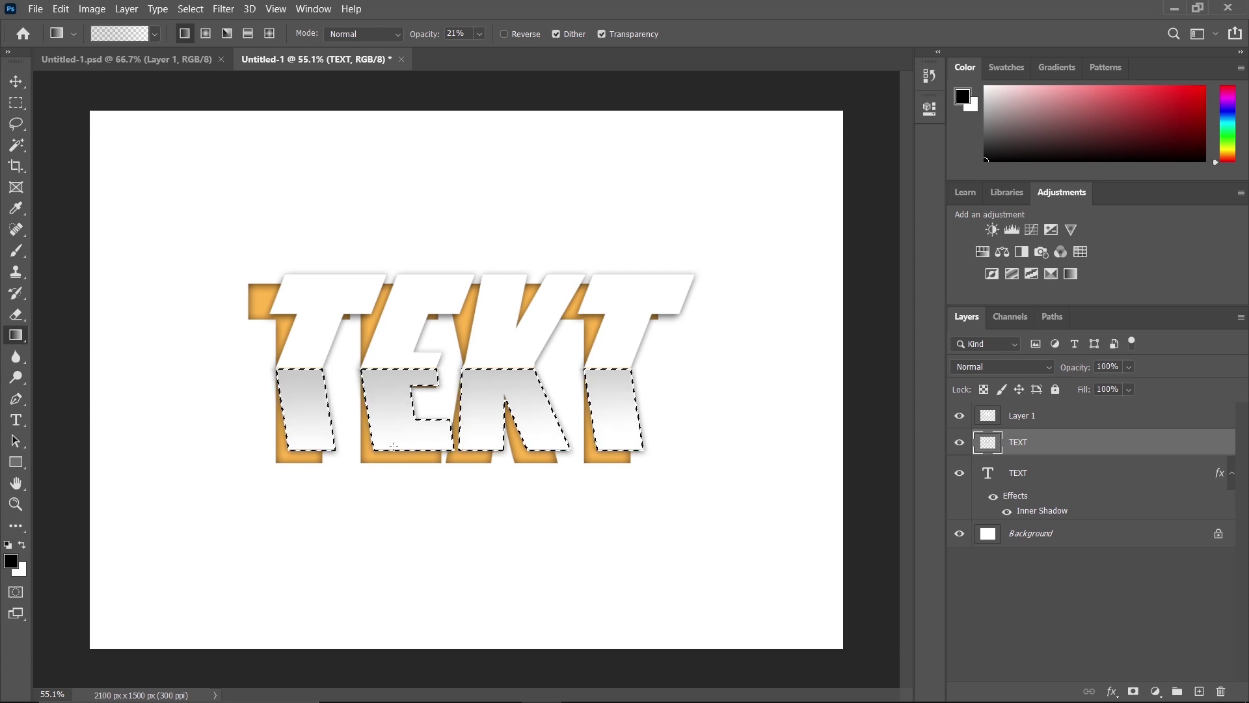
key("ctrl+d")
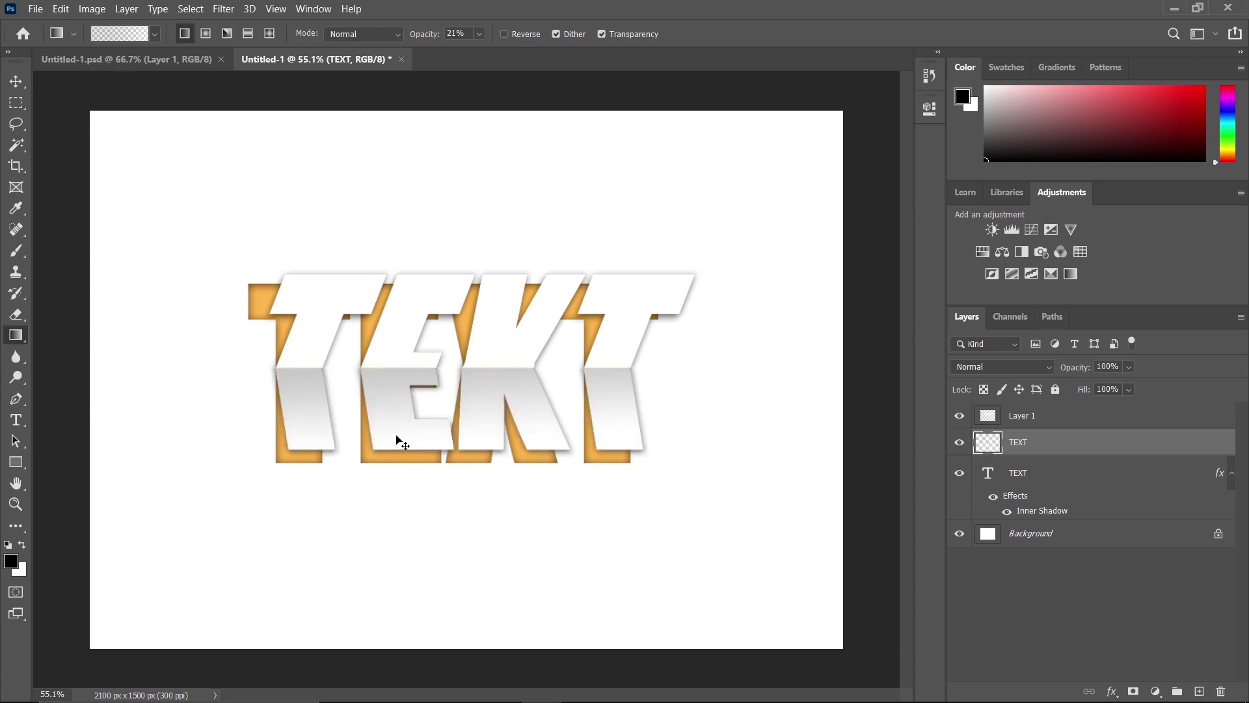
- Briefly show only the background layer, then restore all the other layers
scroll(400, 443, "down", 5)
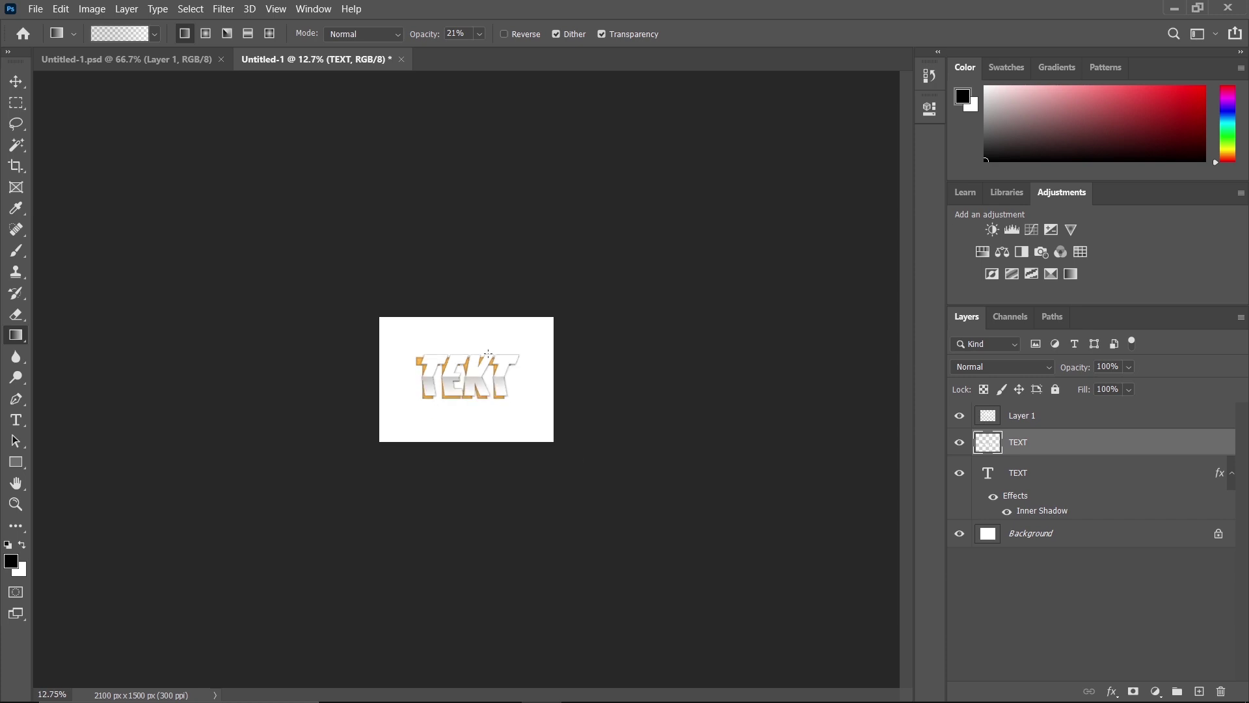
scroll(488, 353, "up", 2)
scroll(479, 367, "up", 3)
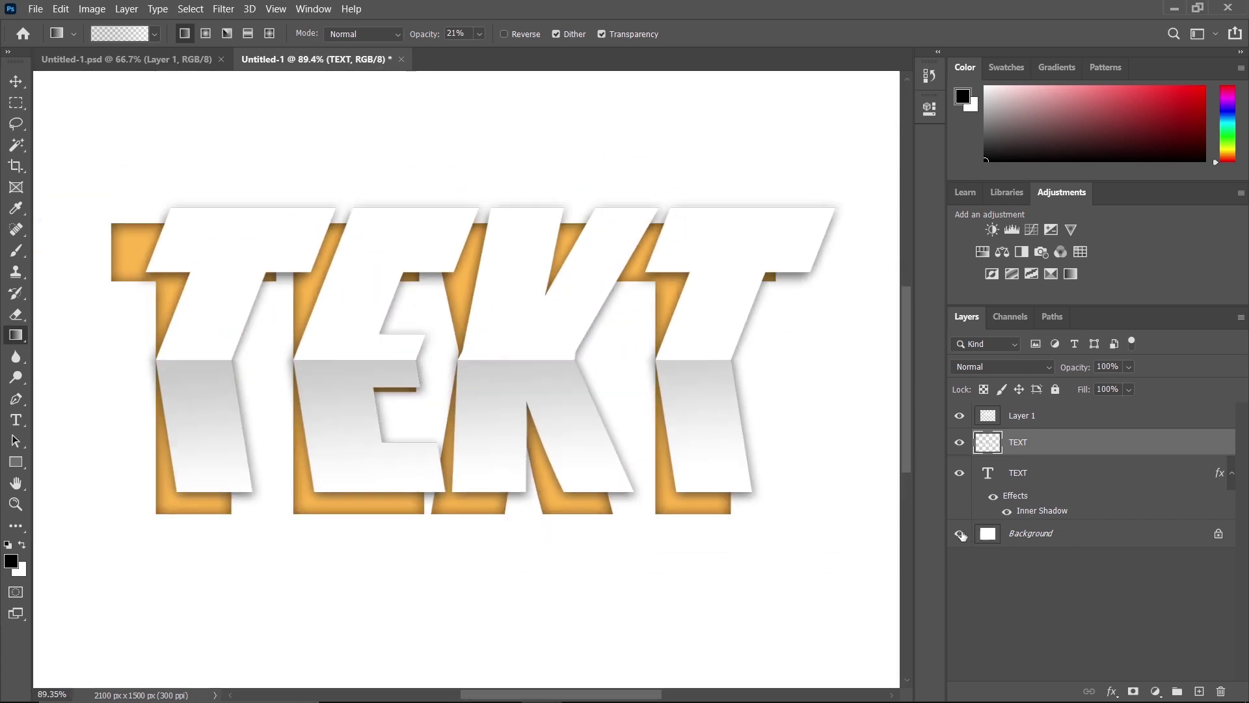
left_click(959, 534, "alt")
left_click(960, 534, "alt")
- Change the TEXT type layer's colour to bright green 5fff45
left_click(996, 475)
left_click(929, 109)
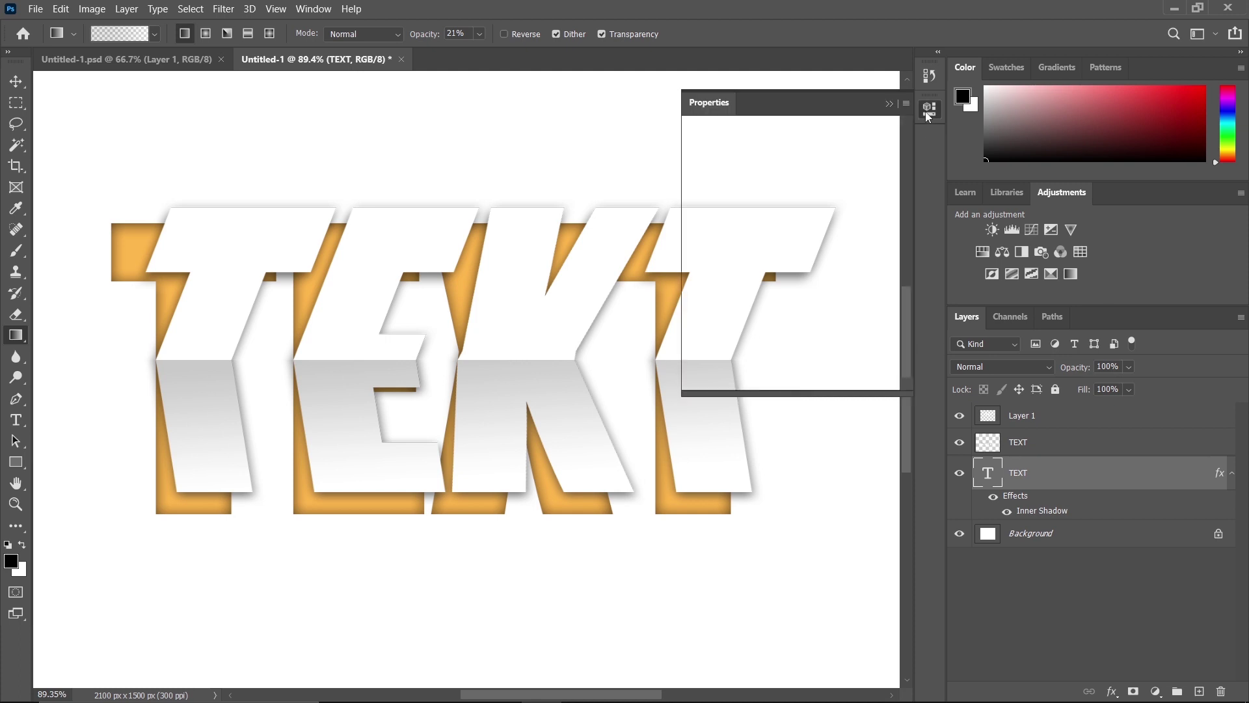
left_click(828, 352)
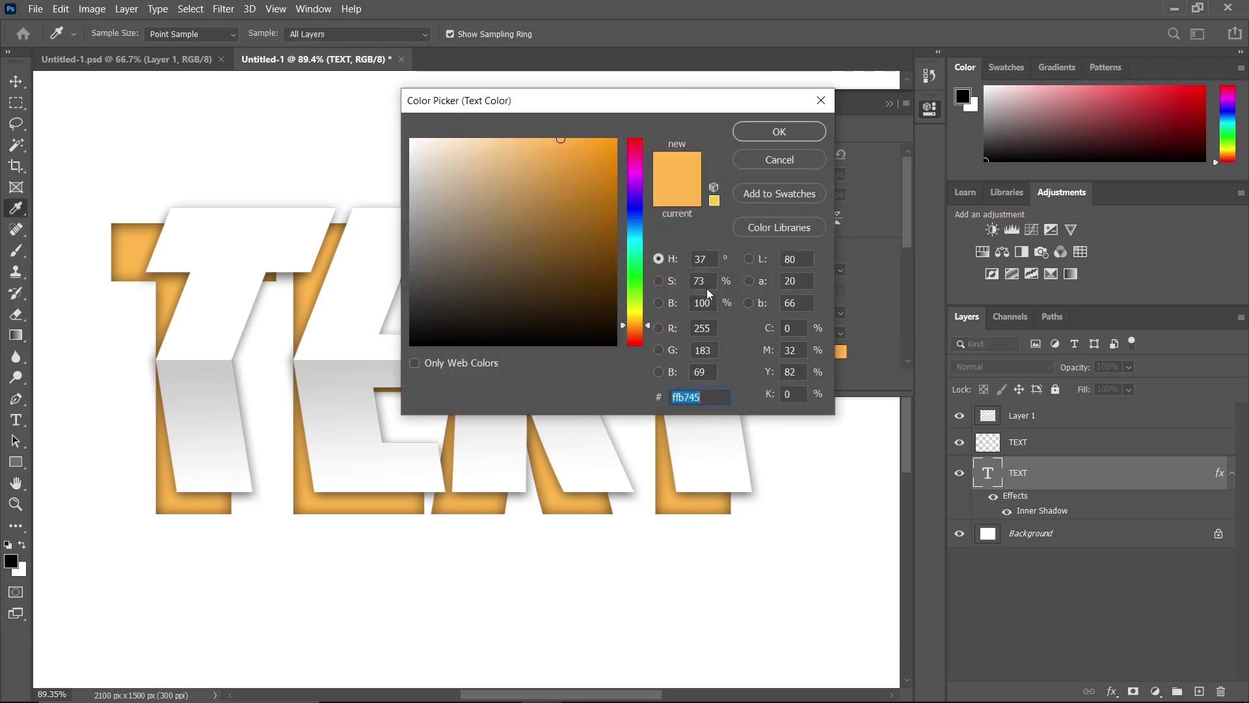
left_click(639, 311)
left_click_drag(638, 311, 639, 282)
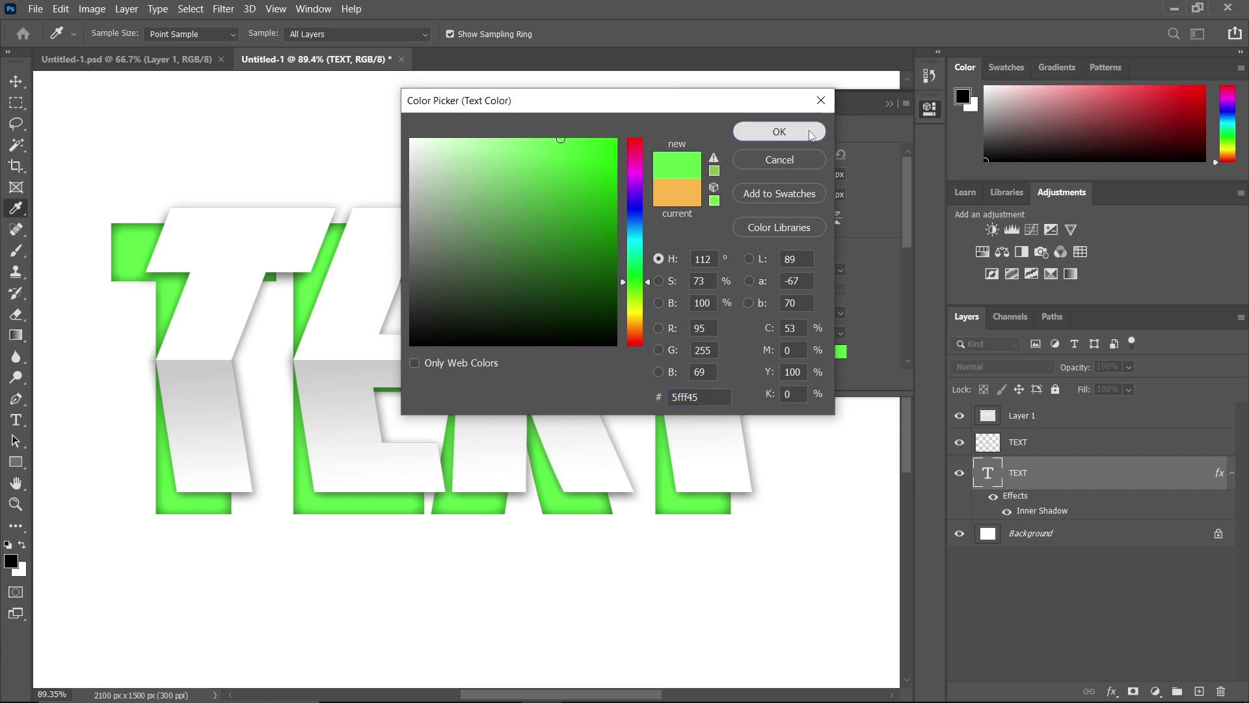
left_click(780, 132)
left_click(889, 104)
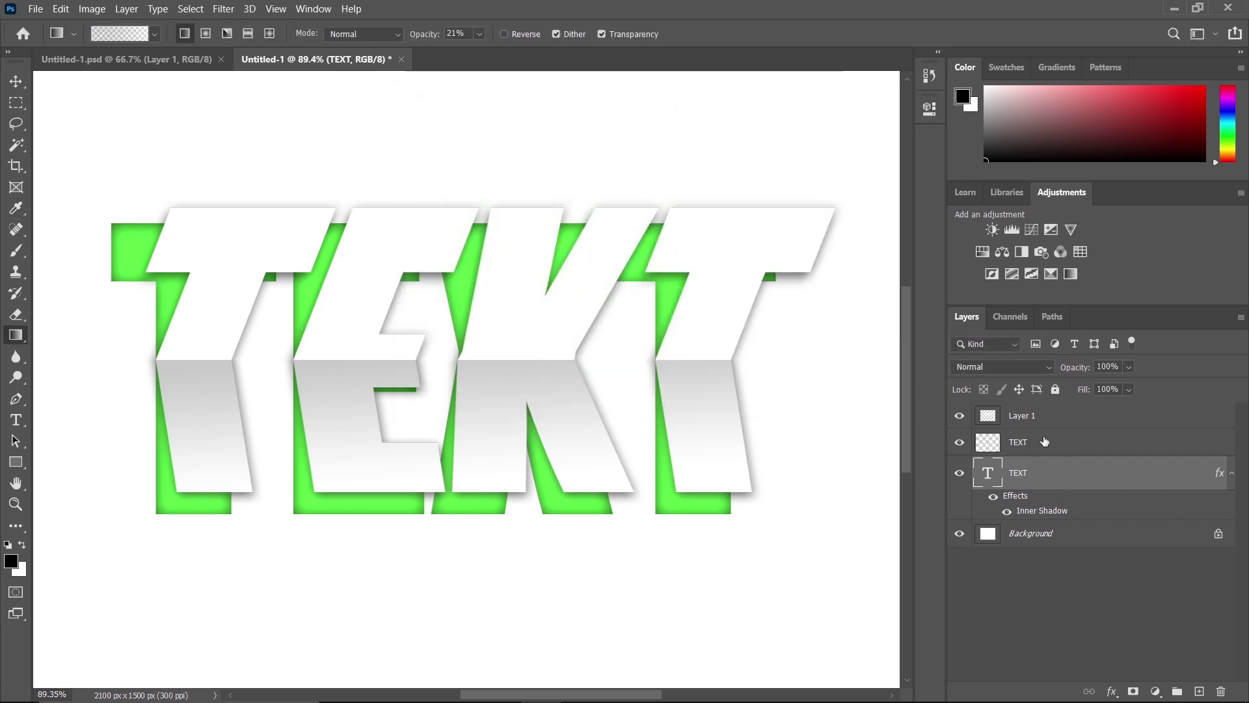
- Transform all three text layers to 125.8%, kept near 0°, nudged slightly right and down
left_click(1034, 430, "shift")
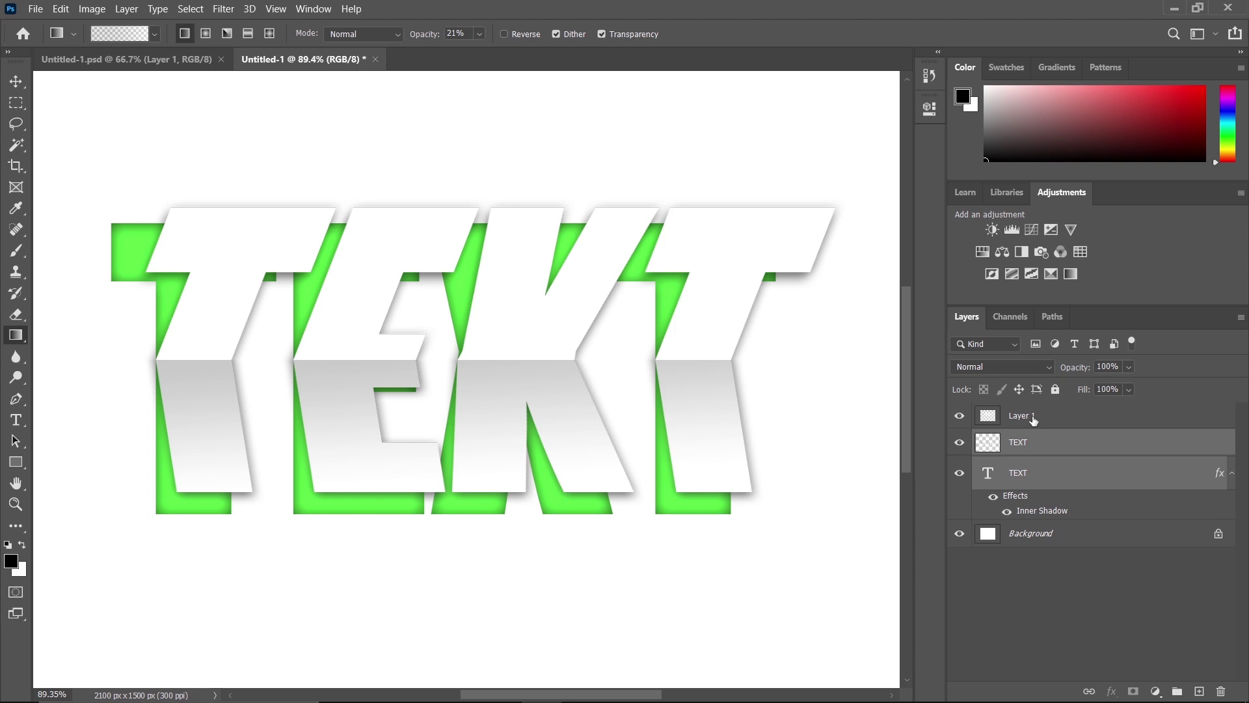
left_click(1033, 421, "shift")
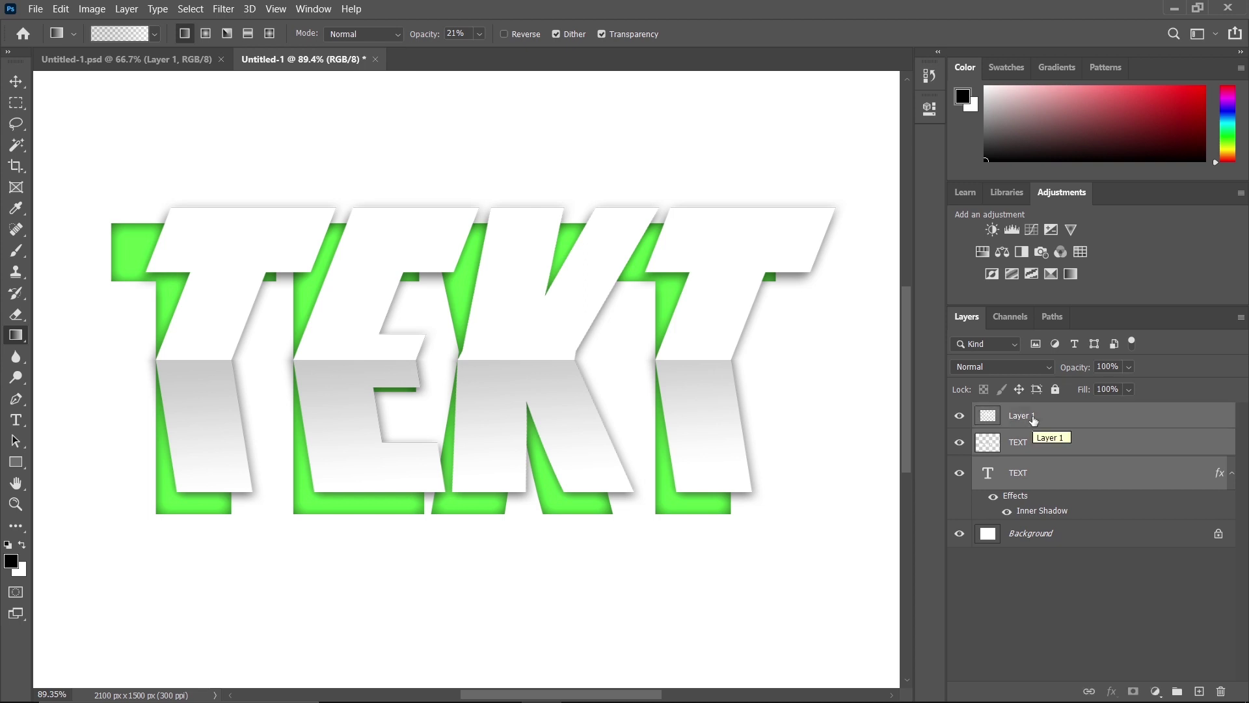
key("ctrl+t")
scroll(641, 435, "down", 5)
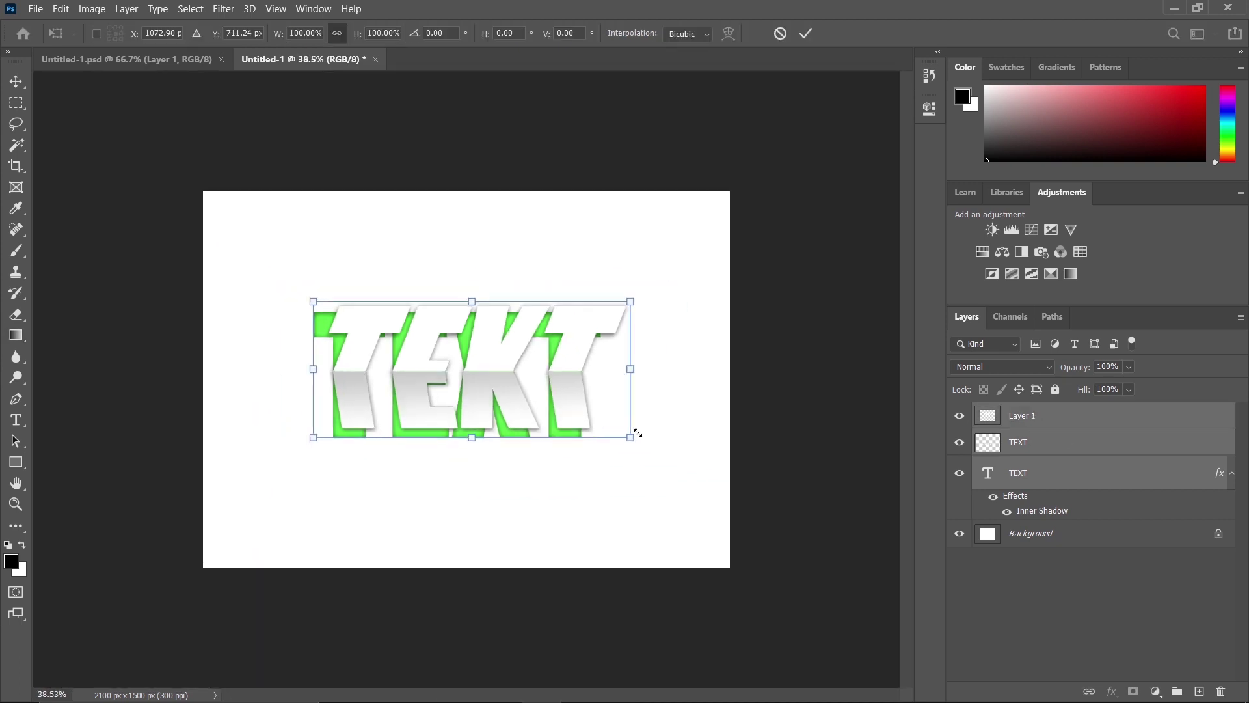
mouse_move(688, 333)
left_mouse_down()
mouse_move(675, 238)
mouse_move(622, 169)
left_mouse_up()
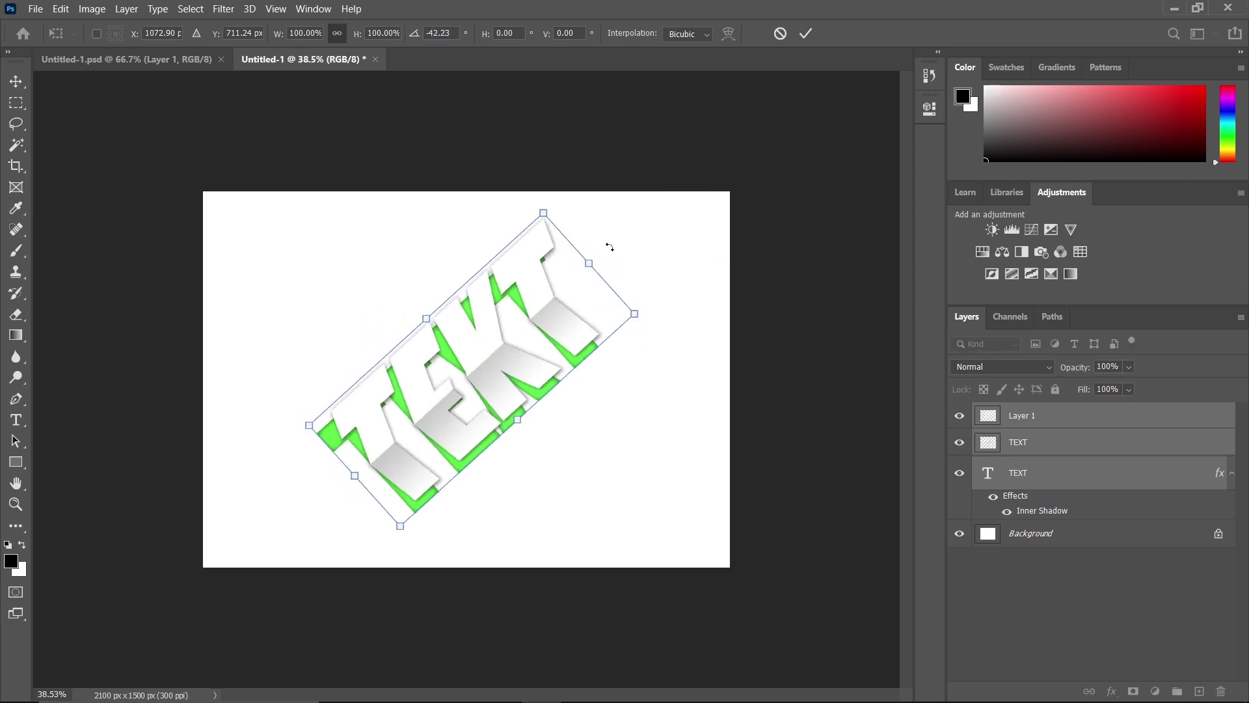
mouse_move(589, 263)
left_mouse_down()
mouse_move(732, 164)
mouse_move(648, 244)
mouse_move(587, 281)
left_mouse_up()
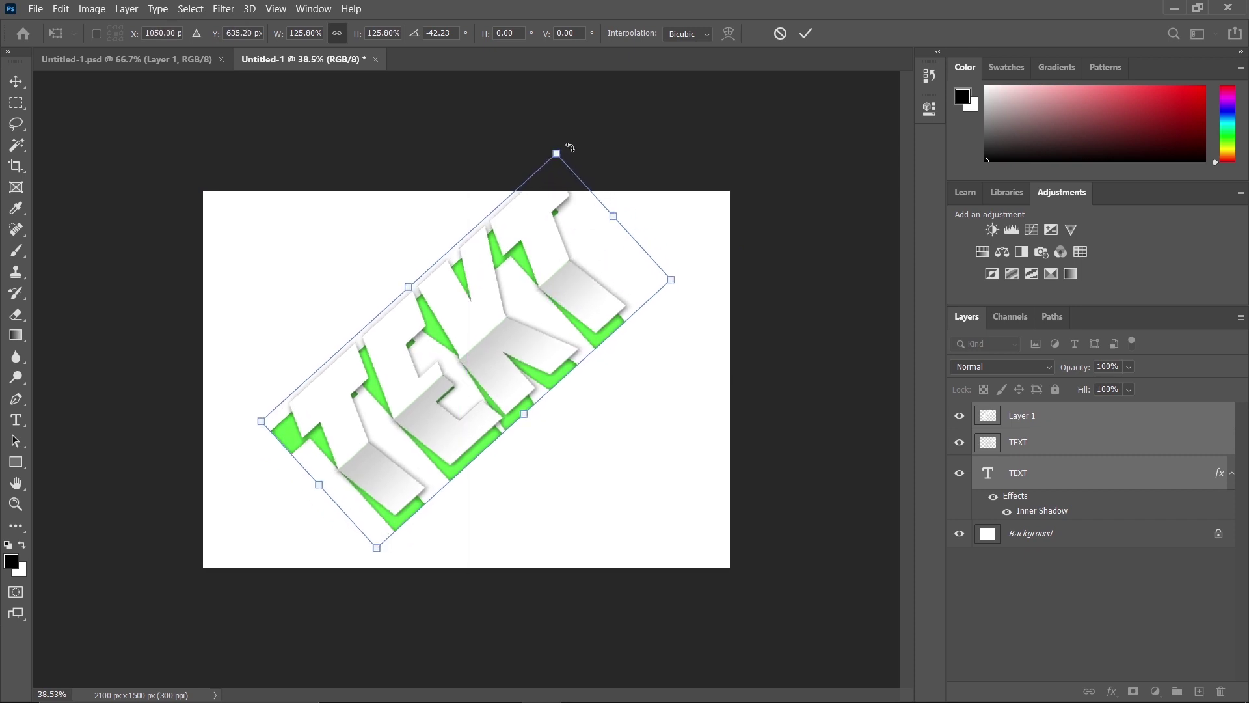
left_click_drag(570, 152, 672, 270)
left_click_drag(578, 303, 592, 314)
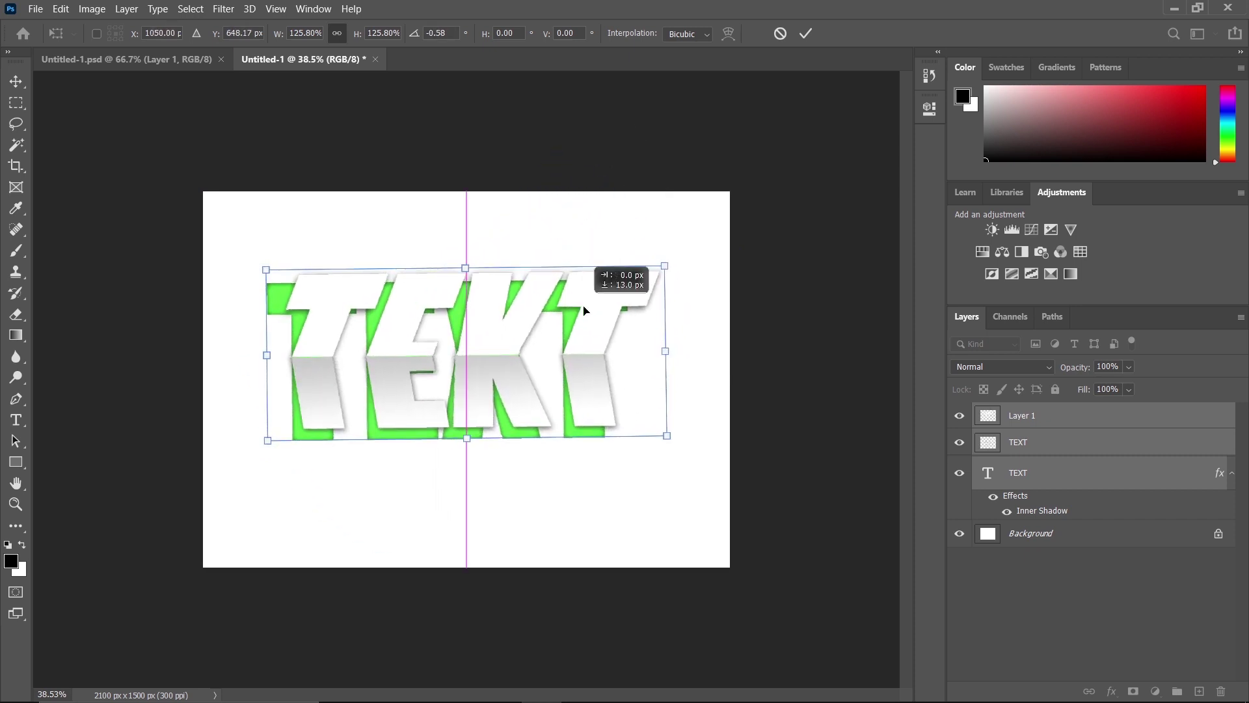